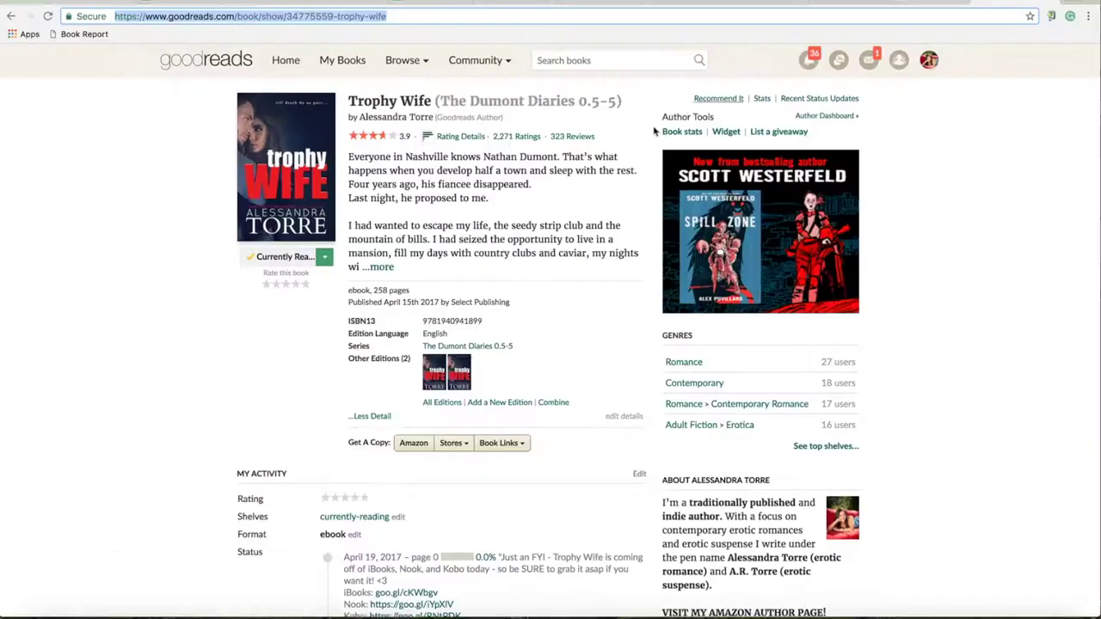
# - Copy the Trophy Wife Goodreads page URL and return to the end of the Facebook post draft
pyautogui.doubleClick(412, 16)
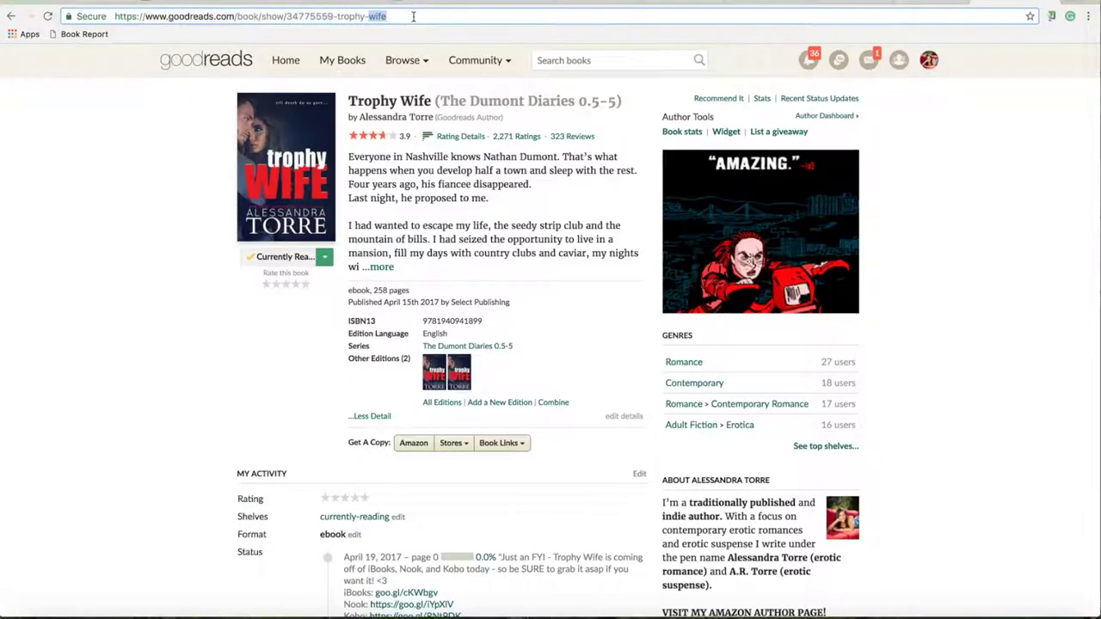
pyautogui.click(413, 15)
pyautogui.hotkey('ctrl', 'c')
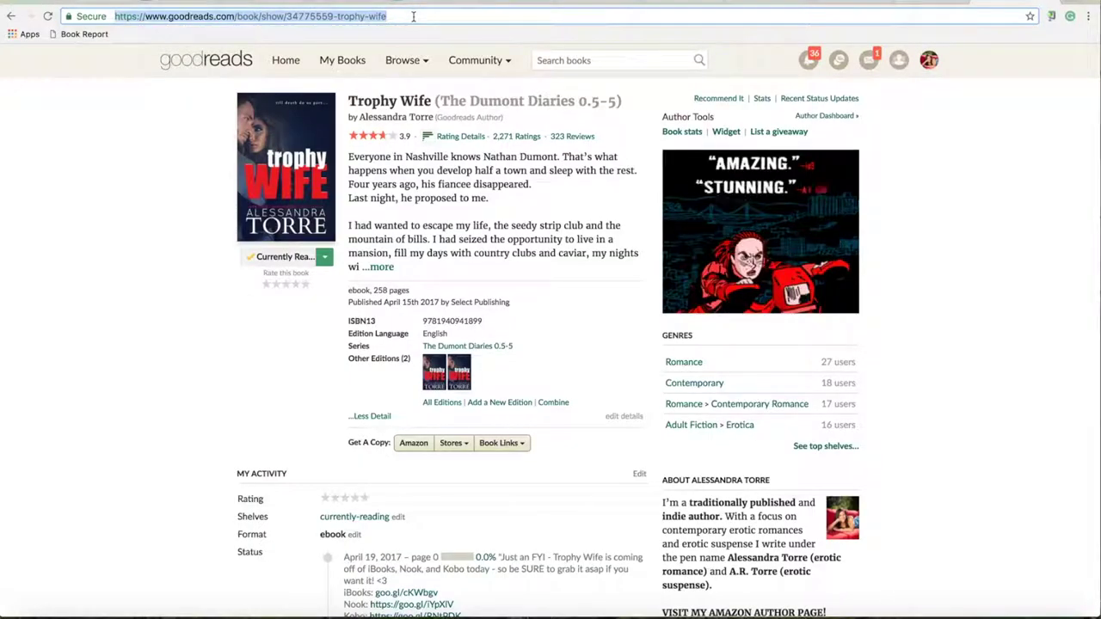
pyautogui.click(680, 5)
pyautogui.click(444, 344)
# - Paste the Trophy Wife Goodreads link on a new line and publish the Facebook post
pyautogui.press('Return')
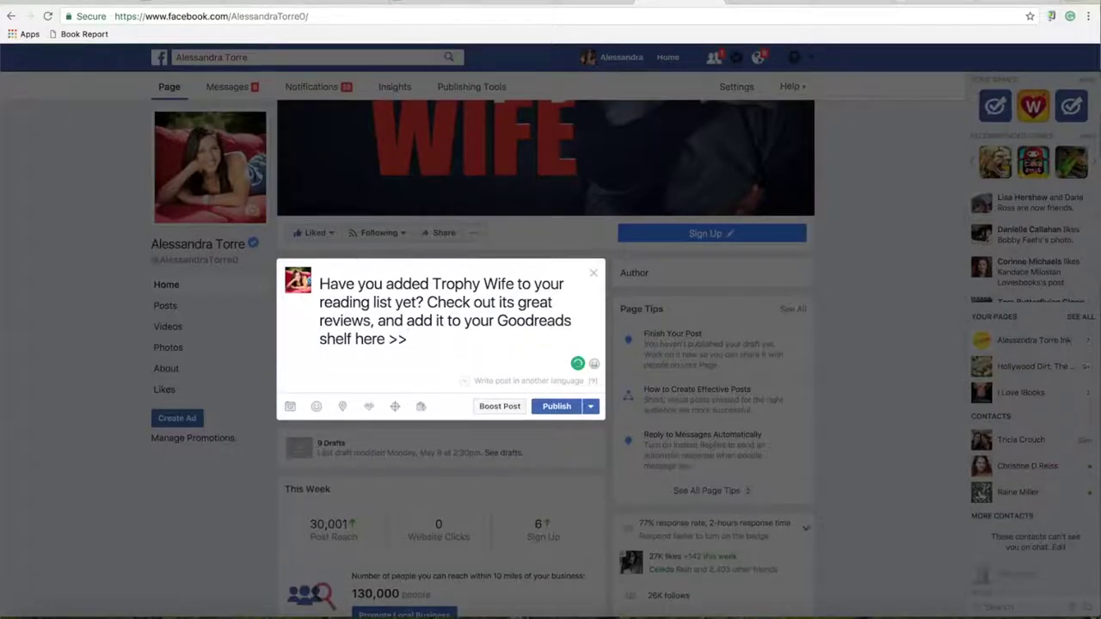
pyautogui.hotkey('ctrl', 'v')
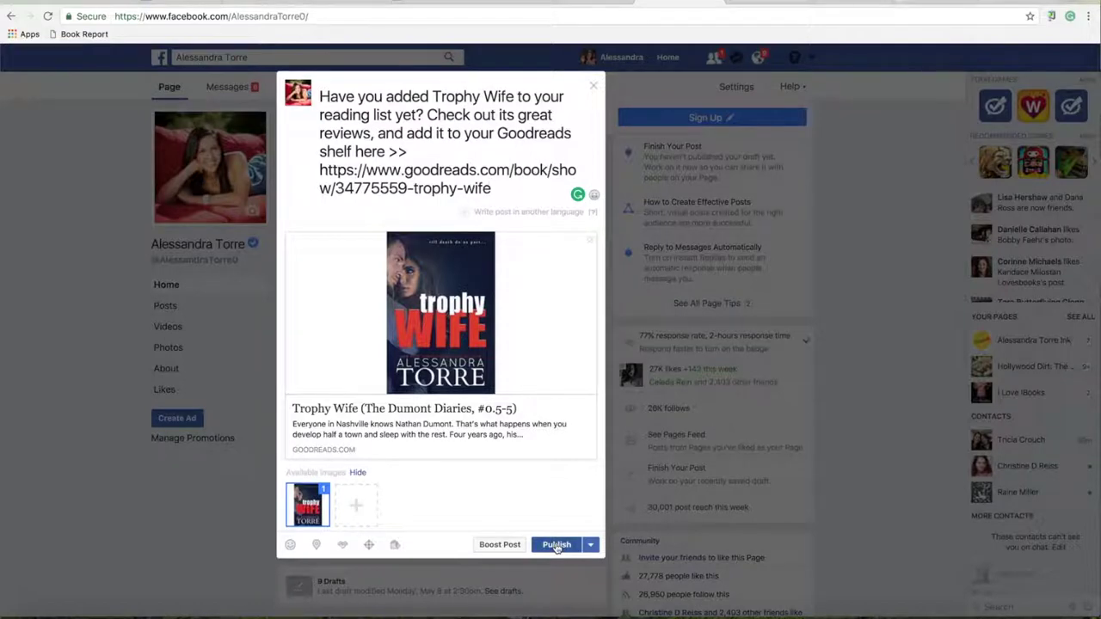
pyautogui.click(557, 545)
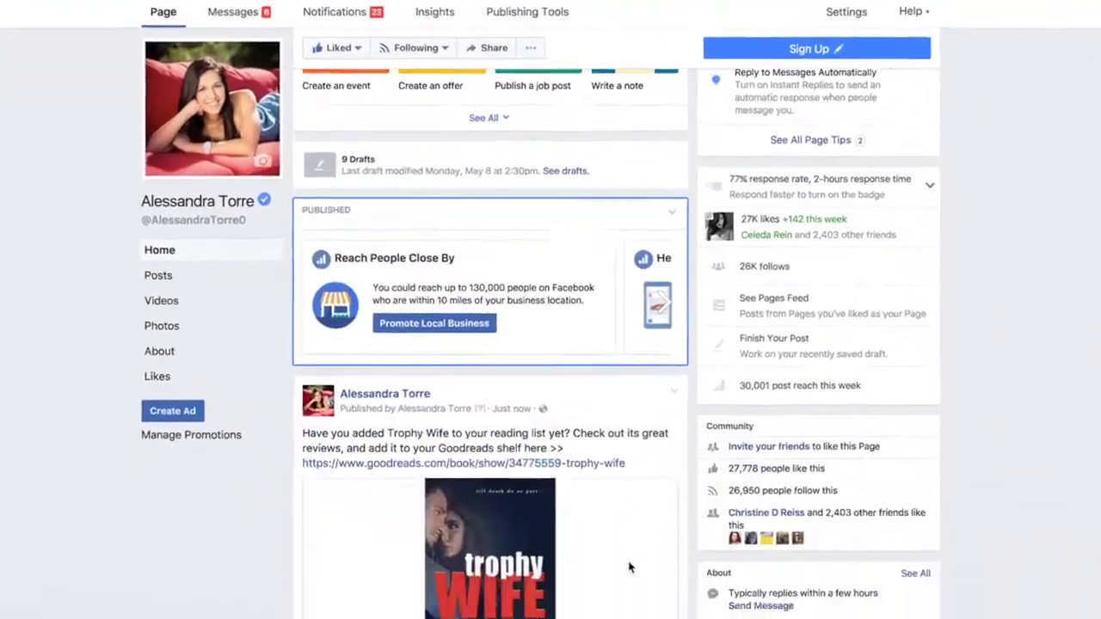
pyautogui.scroll(-3, 652, 575)
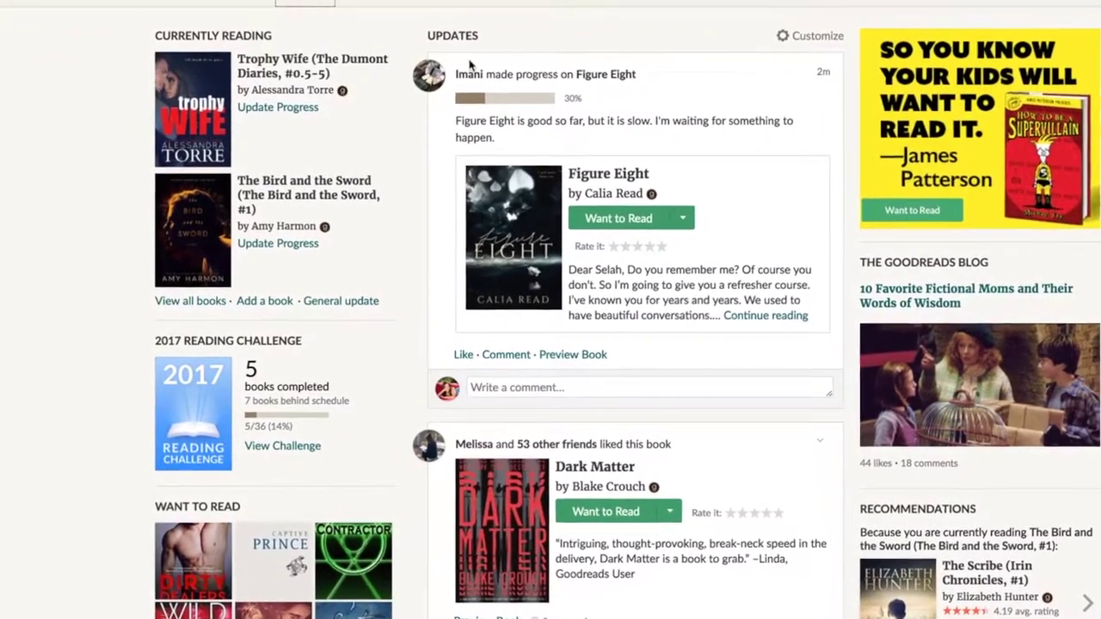
# - Start a general update: 'Today I'm working on The Ghostwriter! I can't wait for you guys to read this psychological thriller!'
pyautogui.click(157, 1)
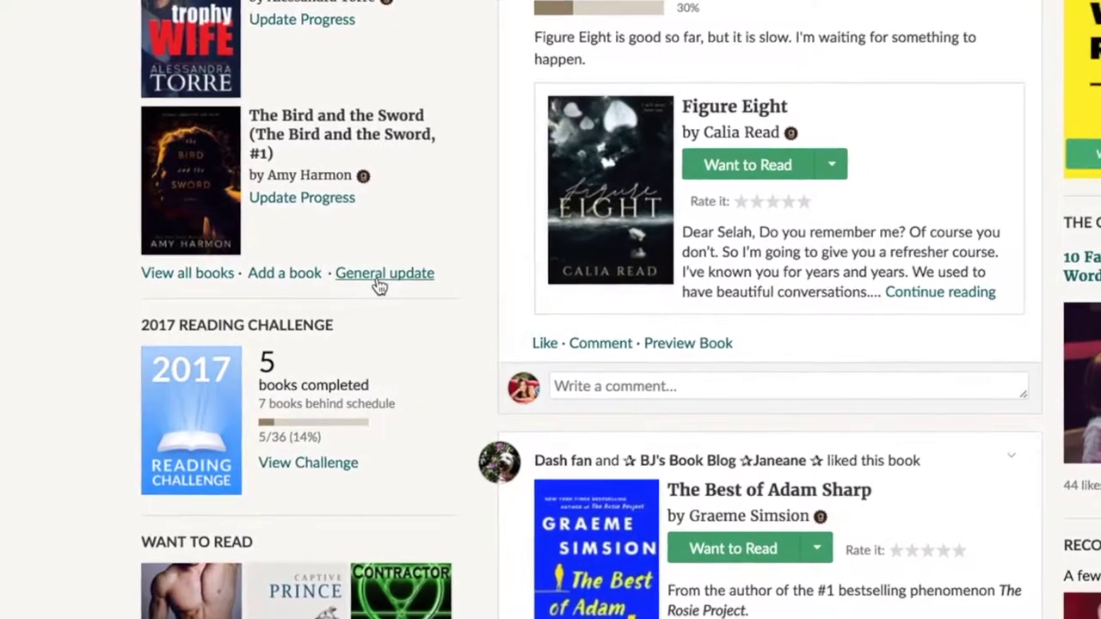
pyautogui.click(377, 286)
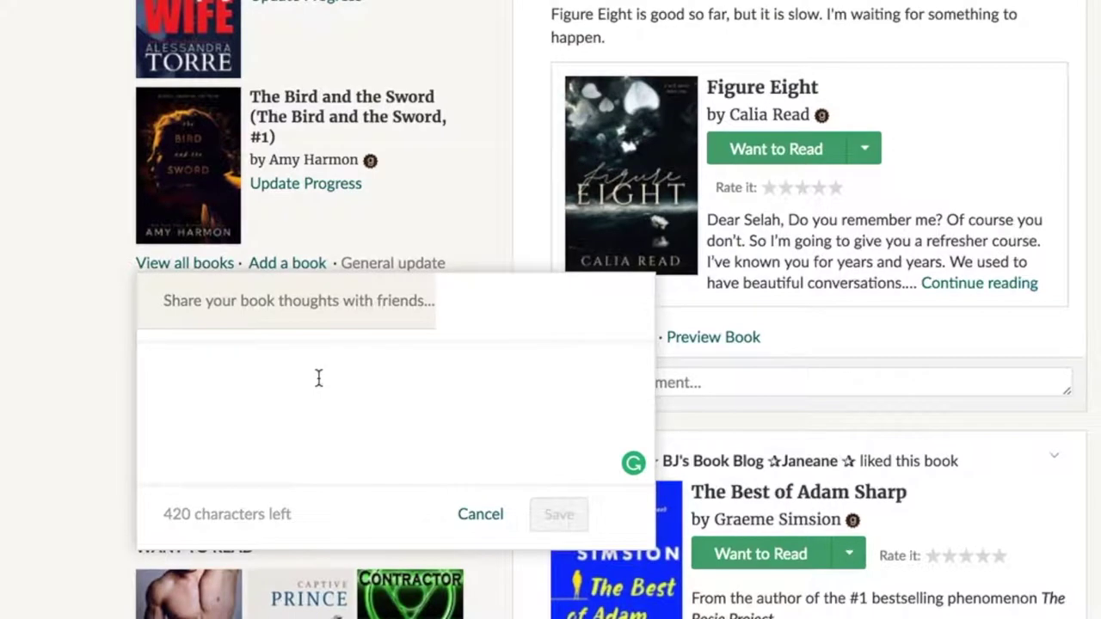
pyautogui.write('Today ')
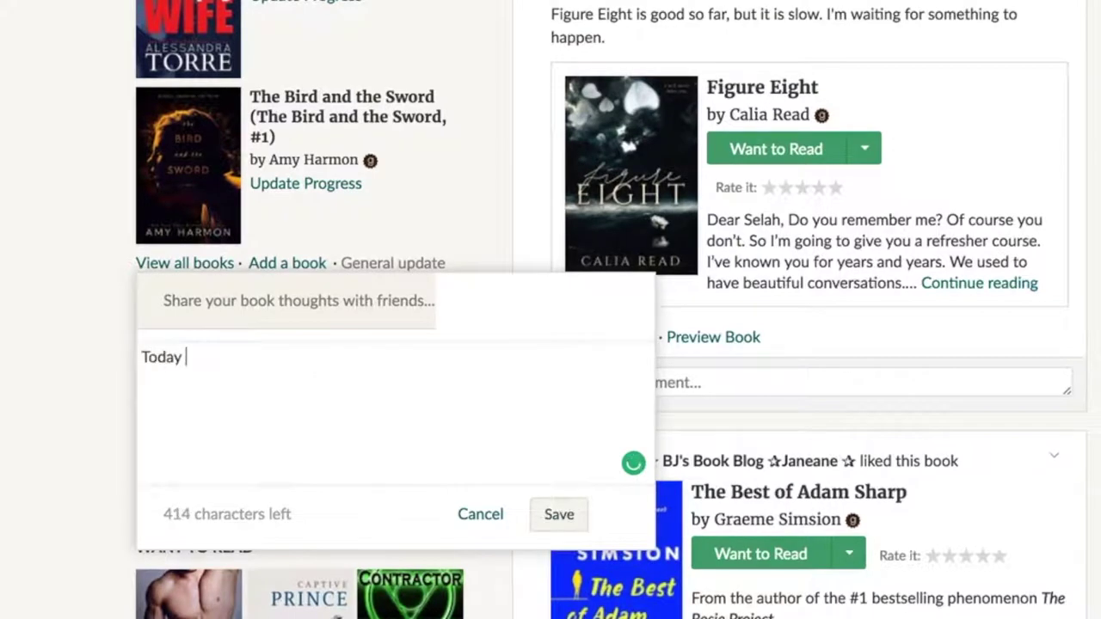
pyautogui.write("I'm working on The Grh")
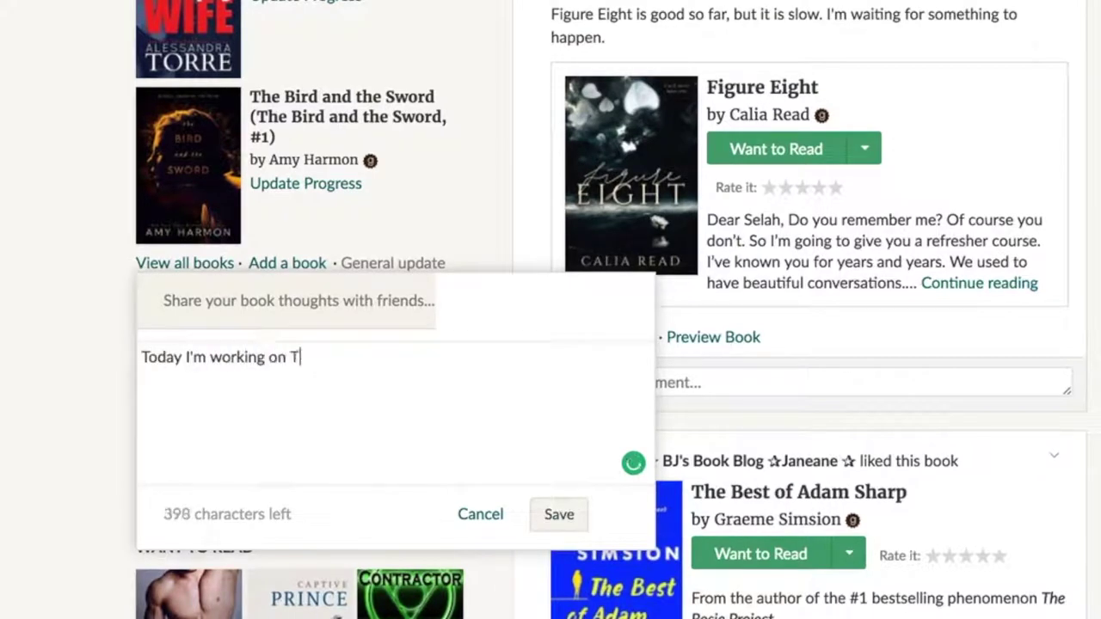
pyautogui.press('BackSpace')
pyautogui.press('BackSpace')
pyautogui.write('hostwr')
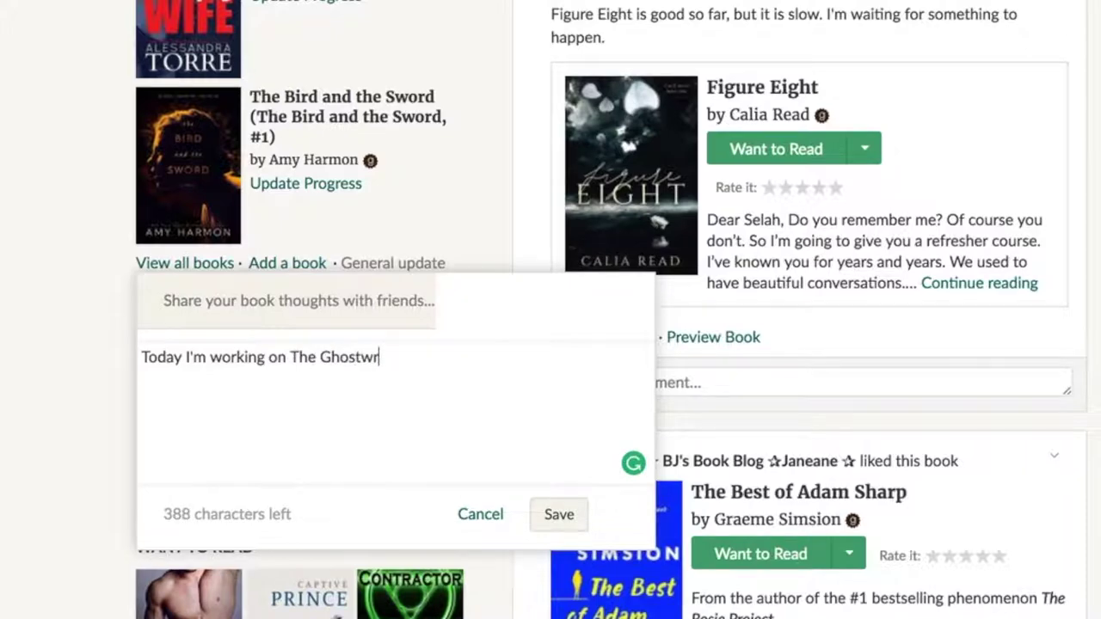
pyautogui.write('iter! I ca')
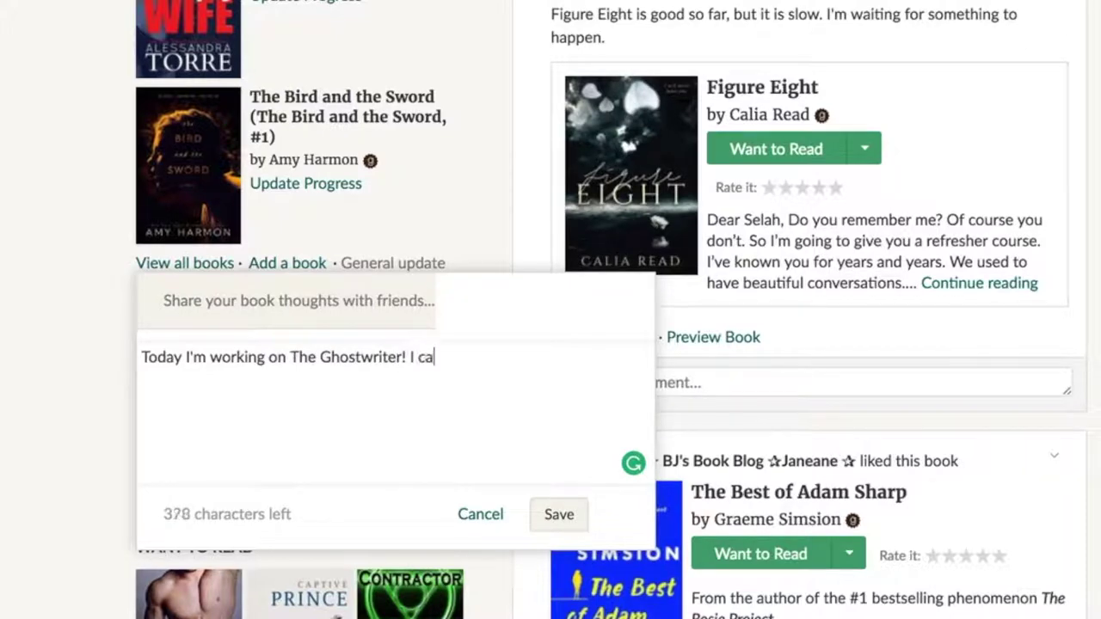
pyautogui.write("n't wait for yo")
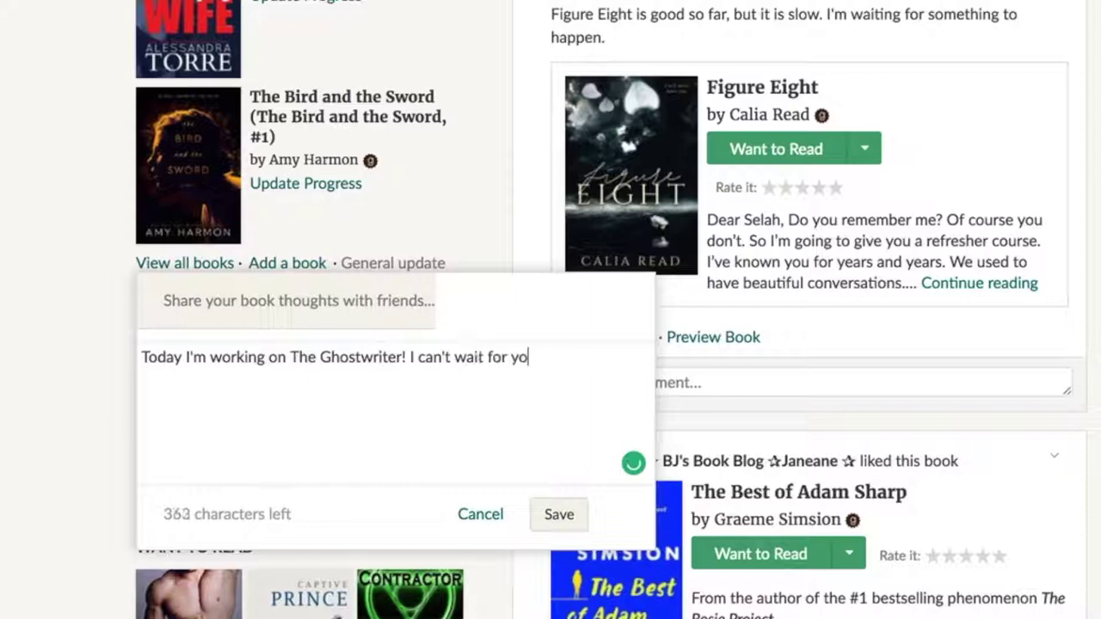
pyautogui.write('u guys to re')
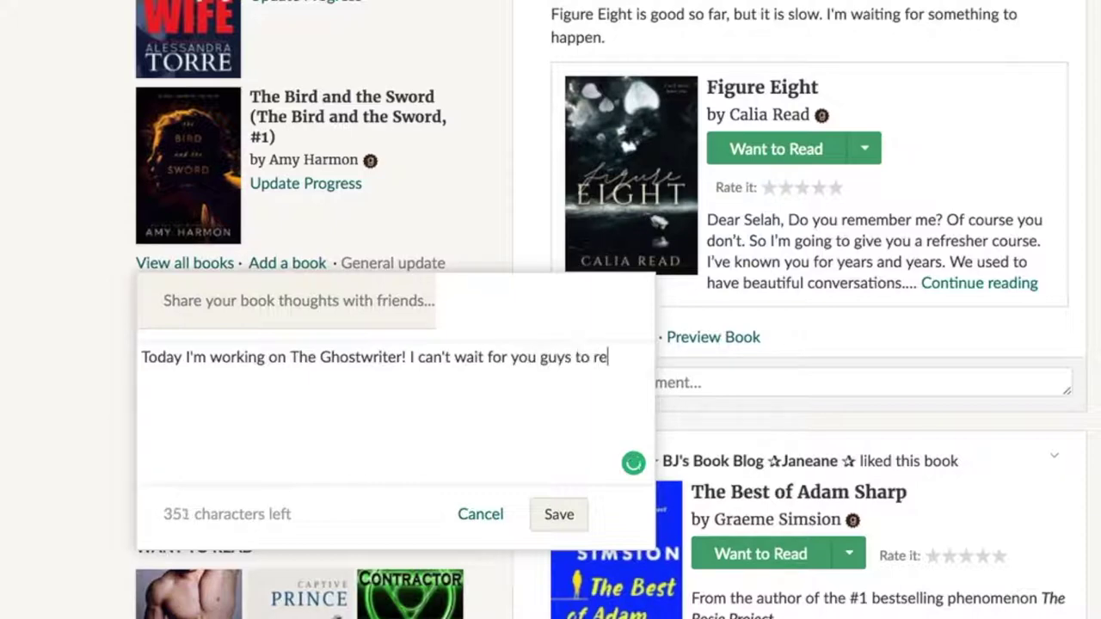
pyautogui.write('ad this psycho')
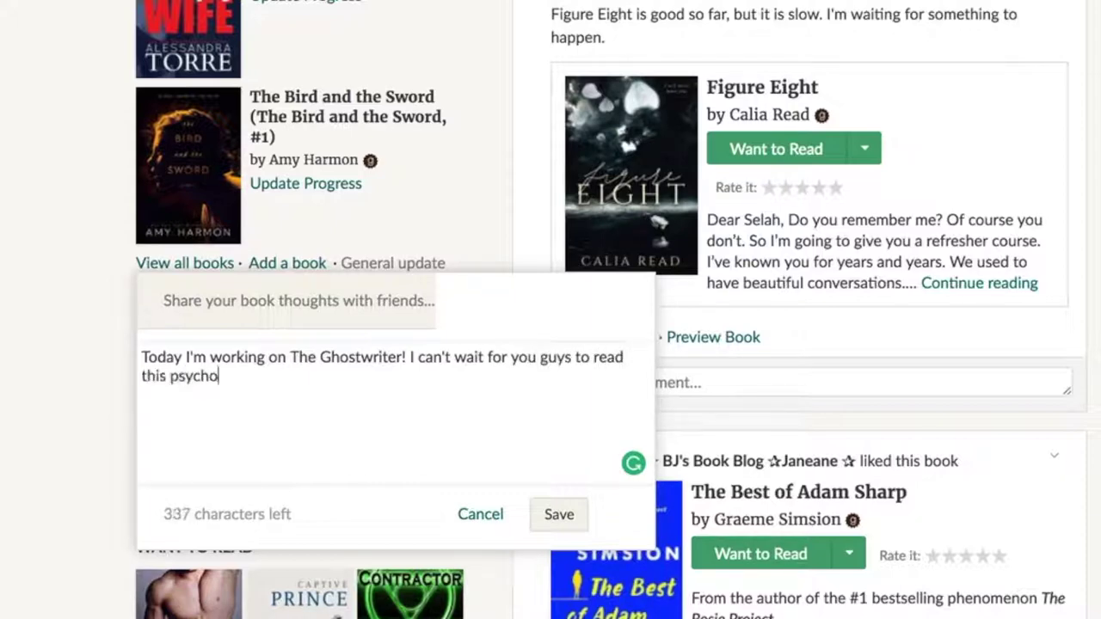
pyautogui.write('logical thriller')
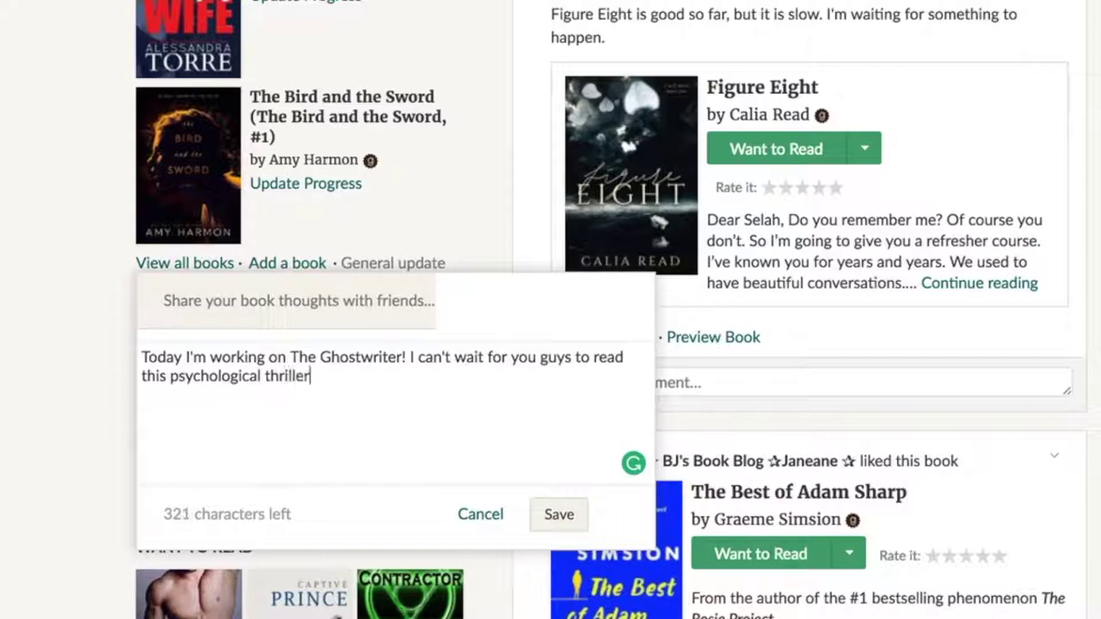
pyautogui.write('!')
# - Add 'Add it to your TBR here >>' with The Ghostwriter's link and save the update
pyautogui.press('Return')
pyautogui.write('Add it to')
pyautogui.write(' th')
pyautogui.press('BackSpace')
pyautogui.press('BackSpace')
pyautogui.write('your ')
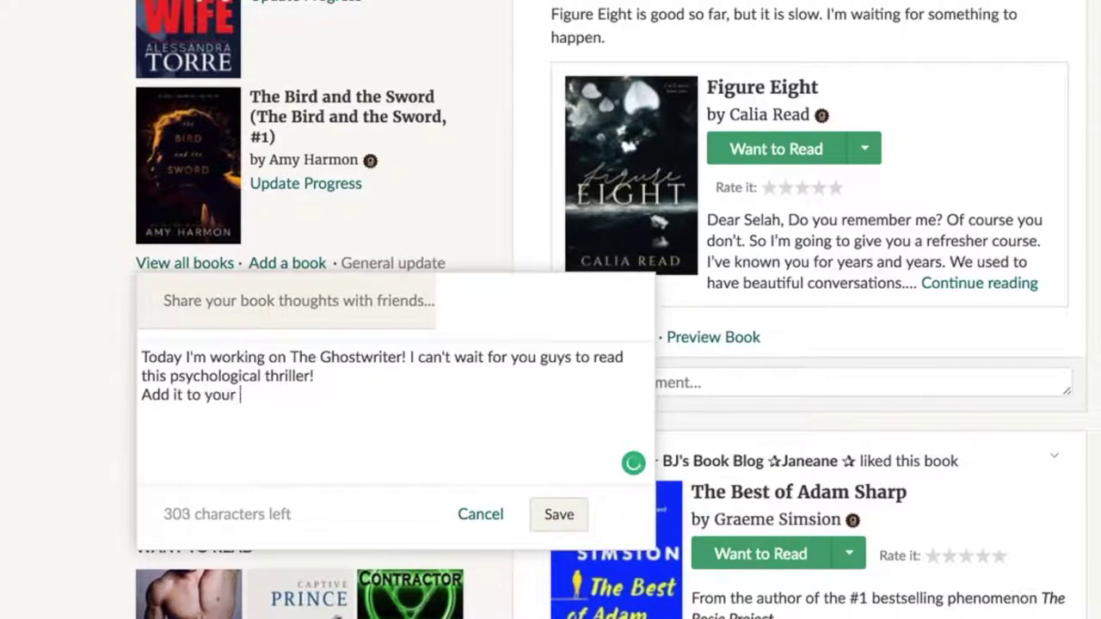
pyautogui.write('TBR here >>')
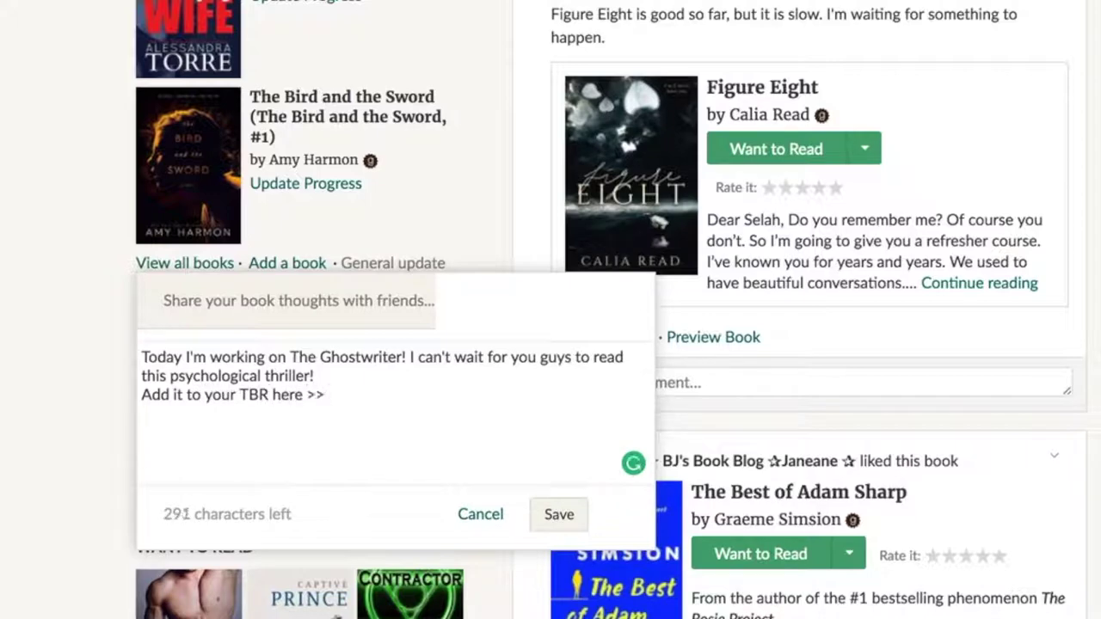
pyautogui.write('https://www.goodreads.com/book/show/30962267-the-ghostwriter?from_search=true')
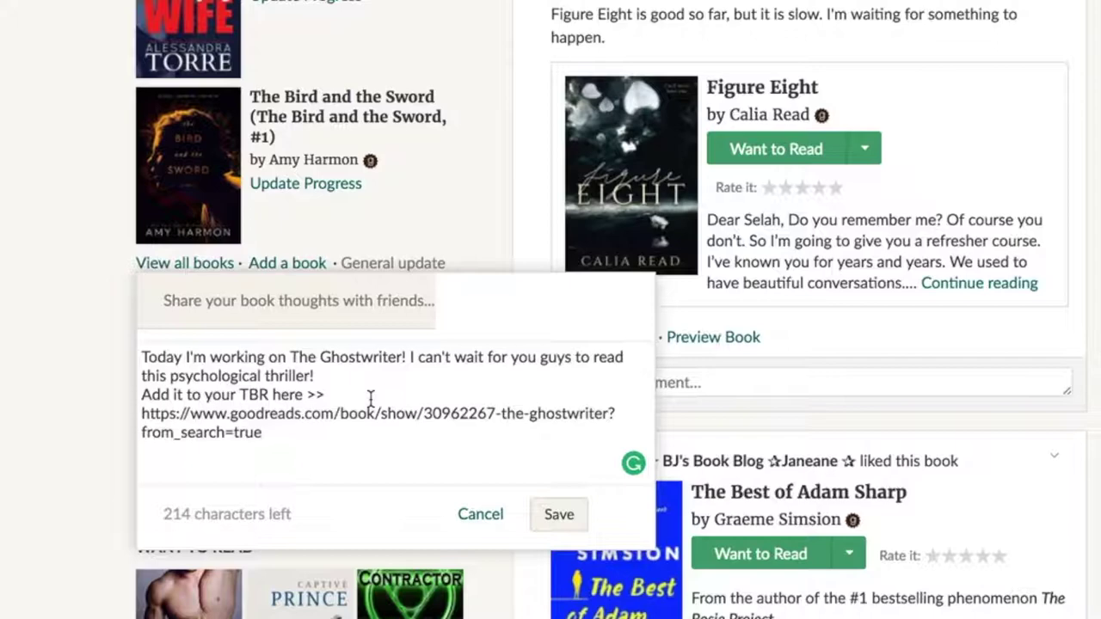
pyautogui.click(559, 516)
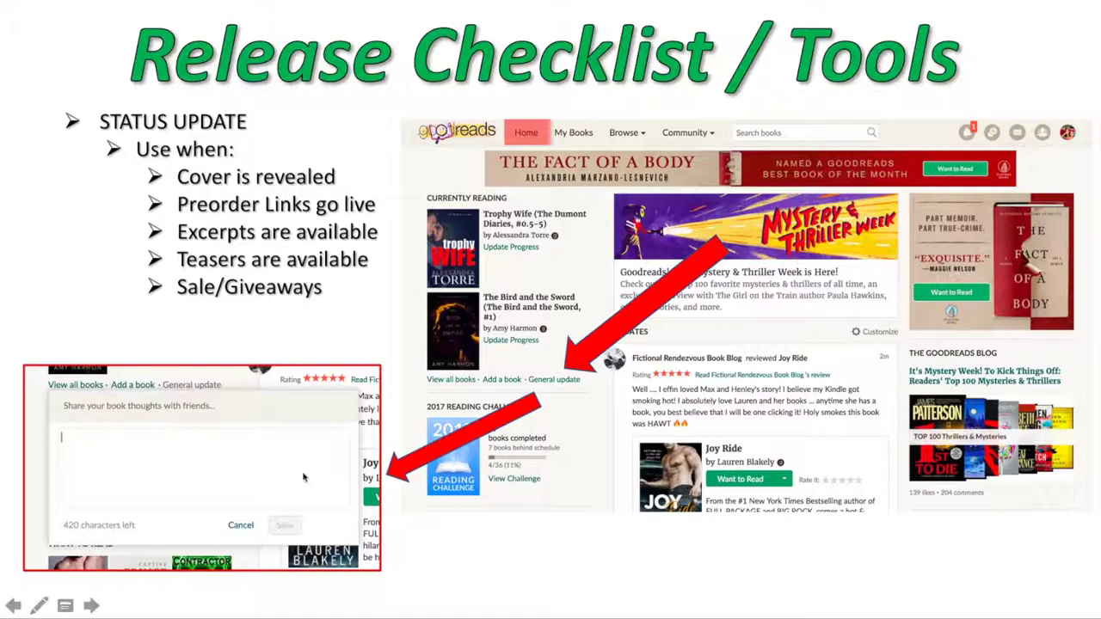
# - Advance the checklist presentation to the Blog Post slide
pyautogui.click(625, 513)
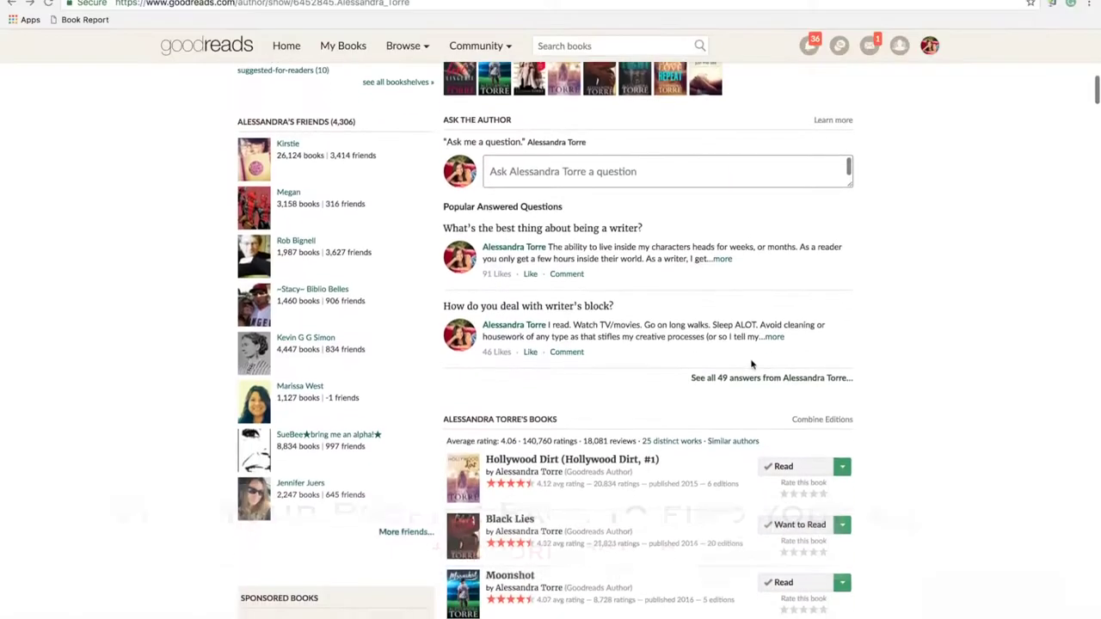
# - Scroll down the author profile and open the author's full blog page
pyautogui.scroll(-5, 751, 364)
pyautogui.scroll(-6, 751, 365)
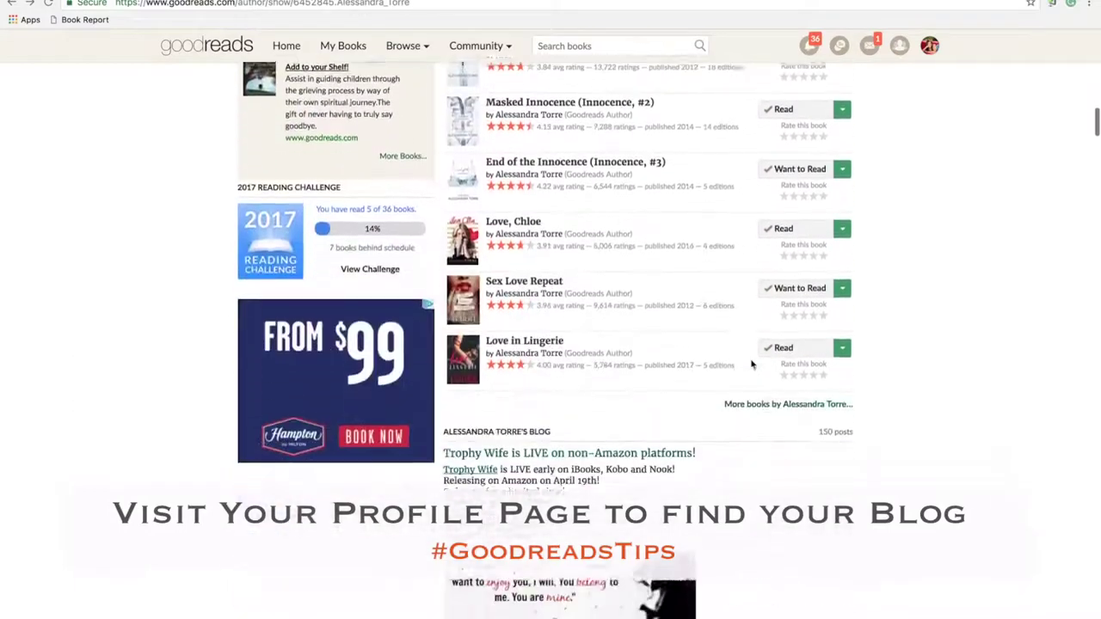
pyautogui.scroll(-1, 751, 365)
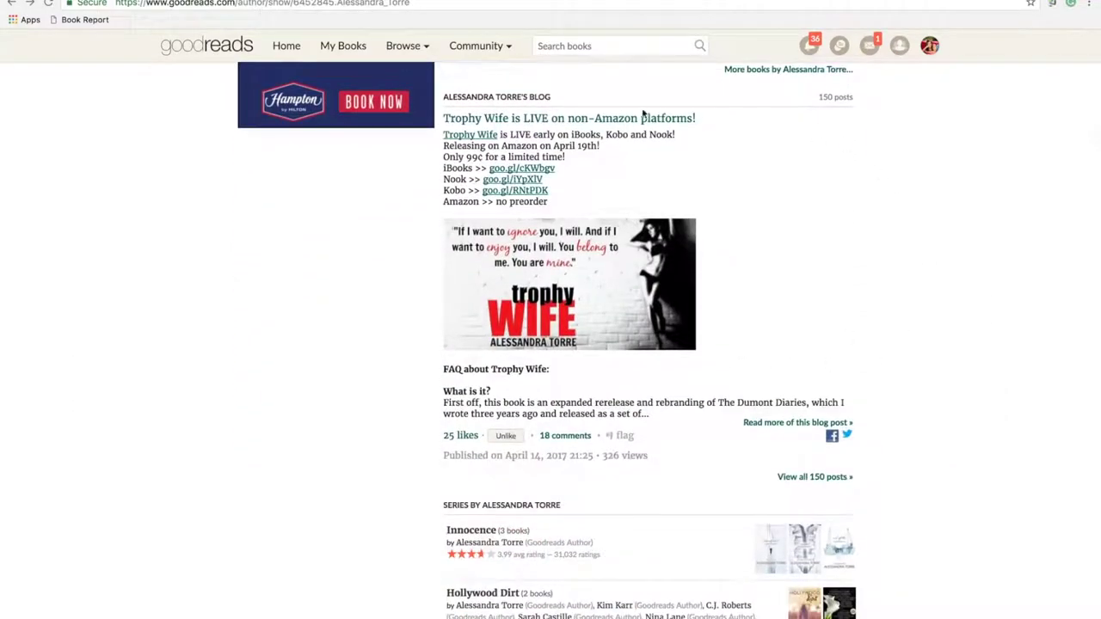
pyautogui.click(522, 103)
# - Browse the blog posts and return to the April 14, 2017 Trophy Wife post at the top
pyautogui.scroll(-3, 647, 392)
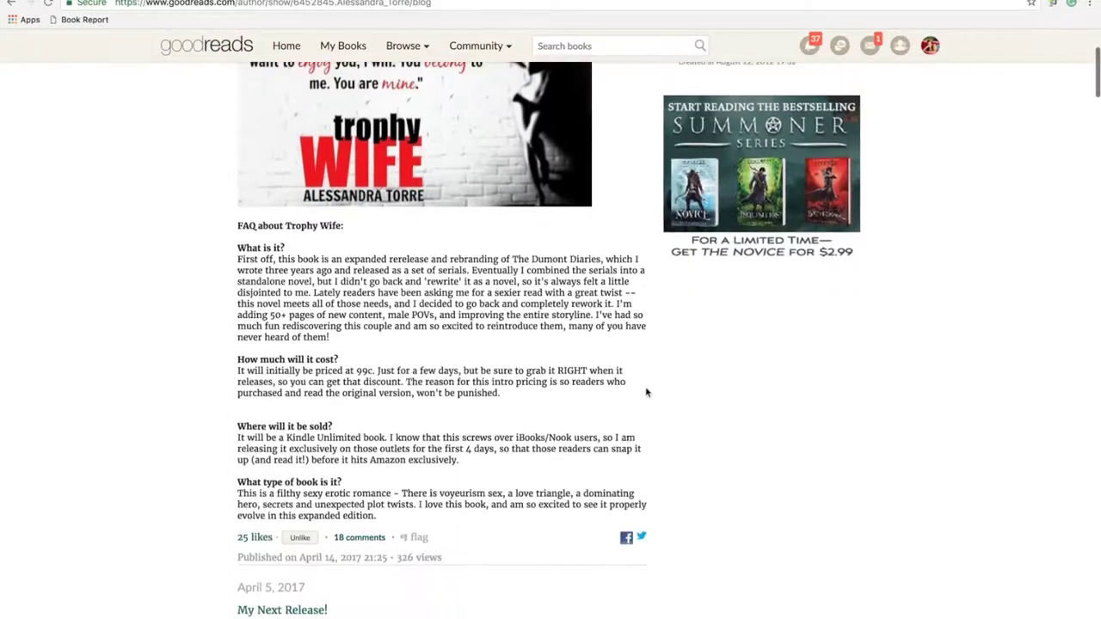
pyautogui.scroll(-5, 647, 392)
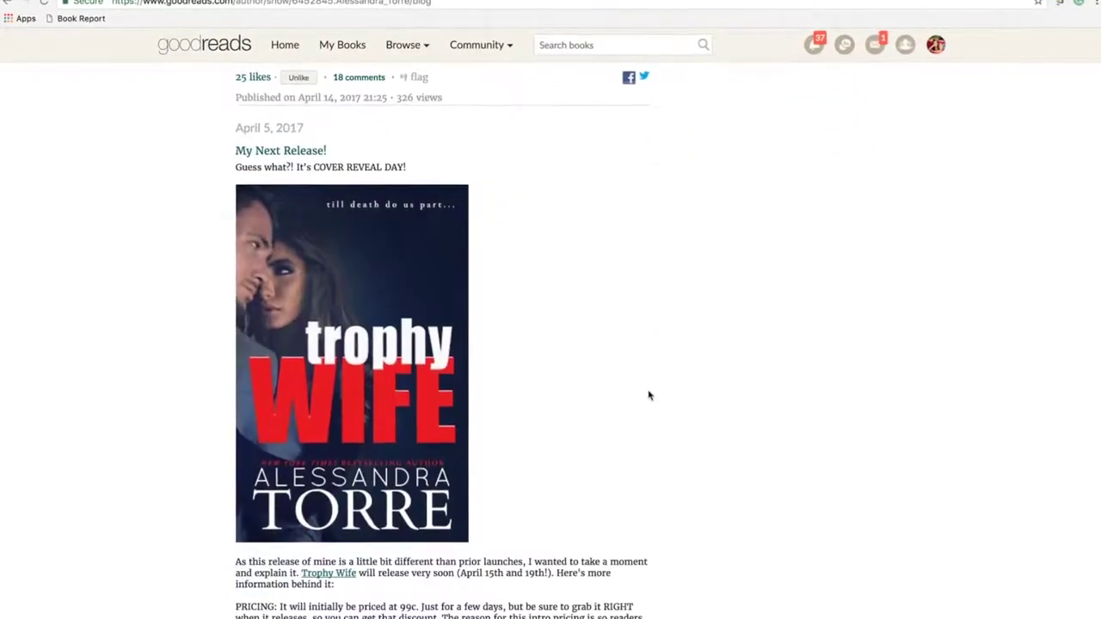
pyautogui.scroll(-3, 533, 408)
pyautogui.scroll(-8, 539, 405)
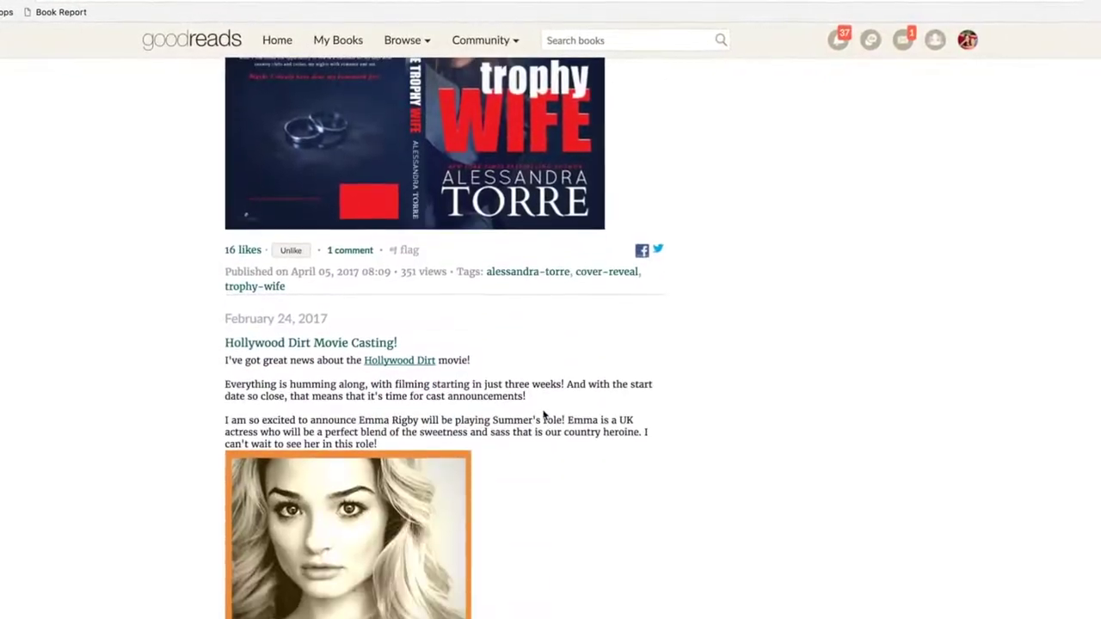
pyautogui.scroll(-3, 544, 416)
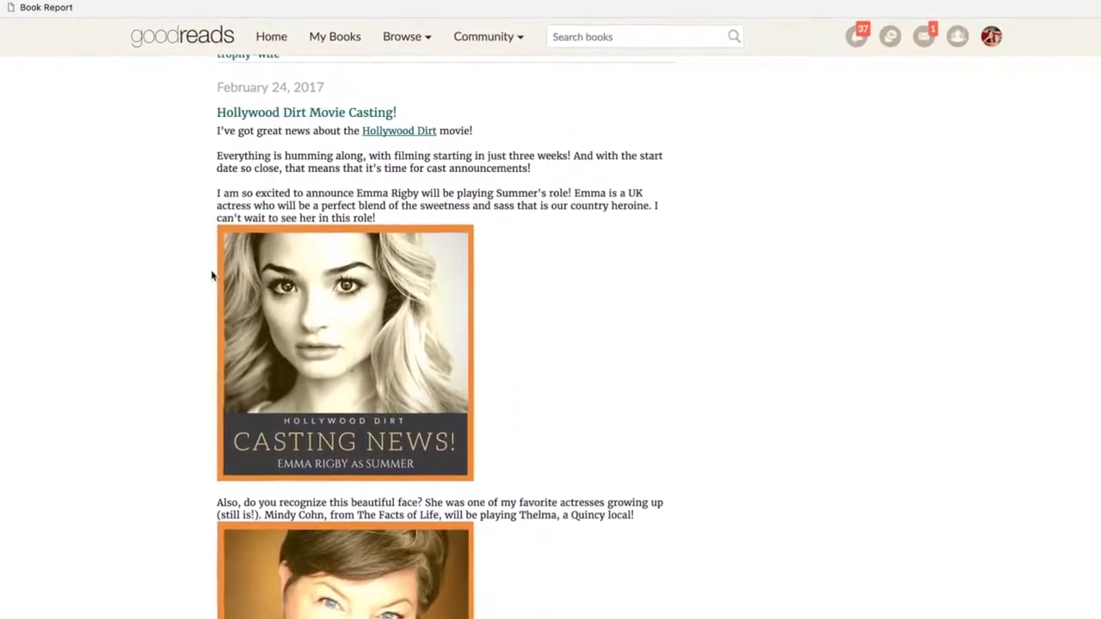
pyautogui.scroll(-2, 555, 366)
pyautogui.scroll(-10, 558, 371)
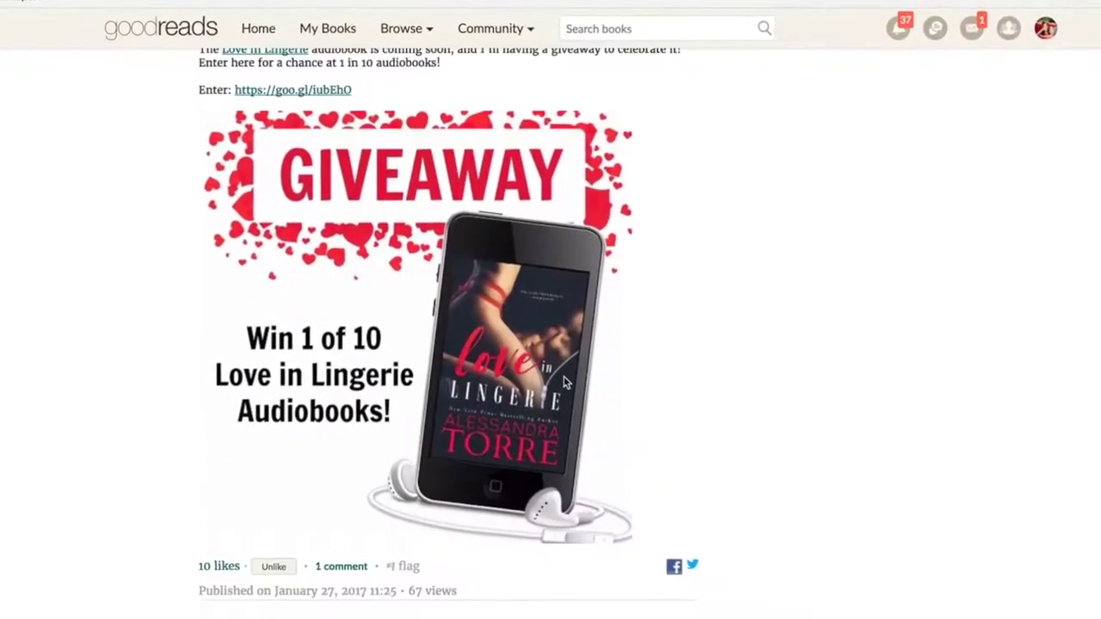
pyautogui.scroll(-6, 564, 376)
pyautogui.scroll(-1, 577, 395)
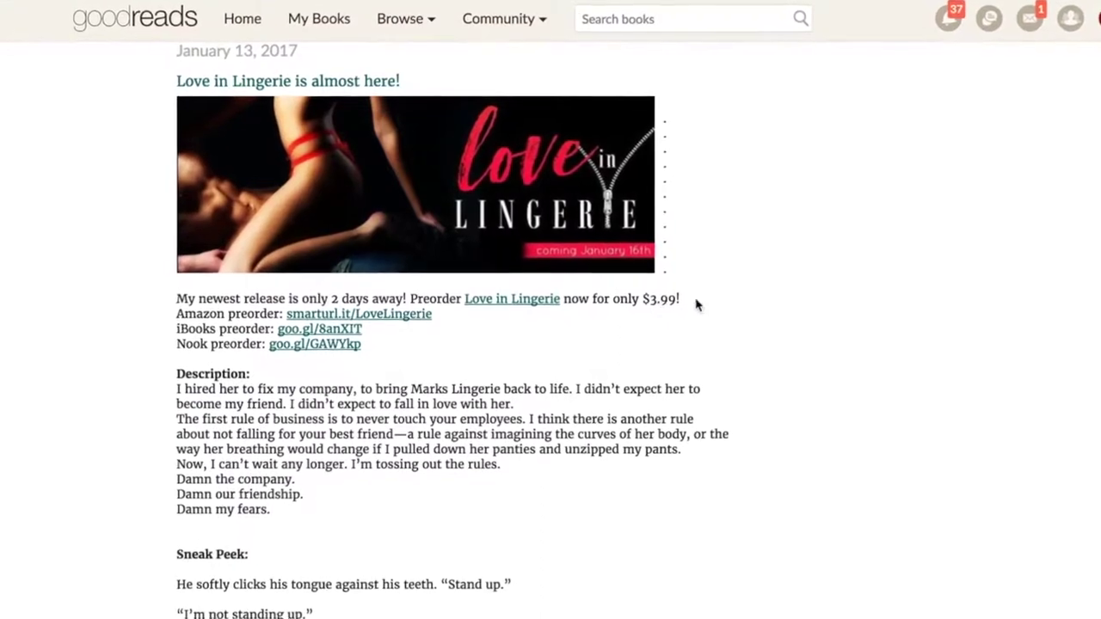
pyautogui.scroll(20, 762, 295)
pyautogui.scroll(10, 778, 304)
pyautogui.scroll(-6, 784, 307)
pyautogui.scroll(6, 793, 312)
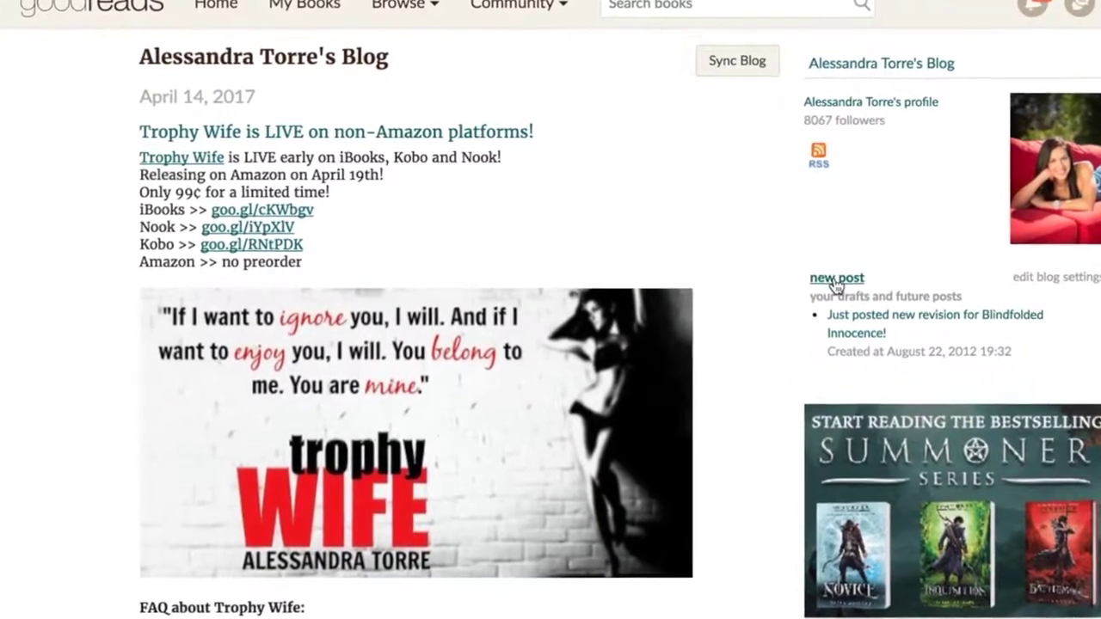
# - Open the New Blog Post form, then go to Browse > Giveaways
pyautogui.click(832, 277)
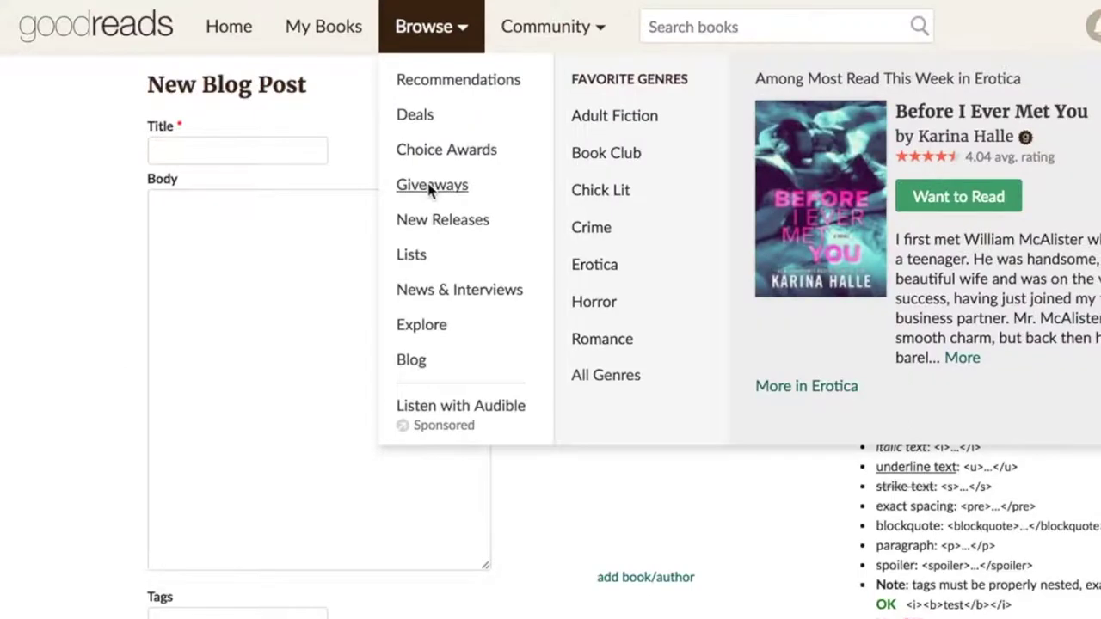
pyautogui.click(430, 186)
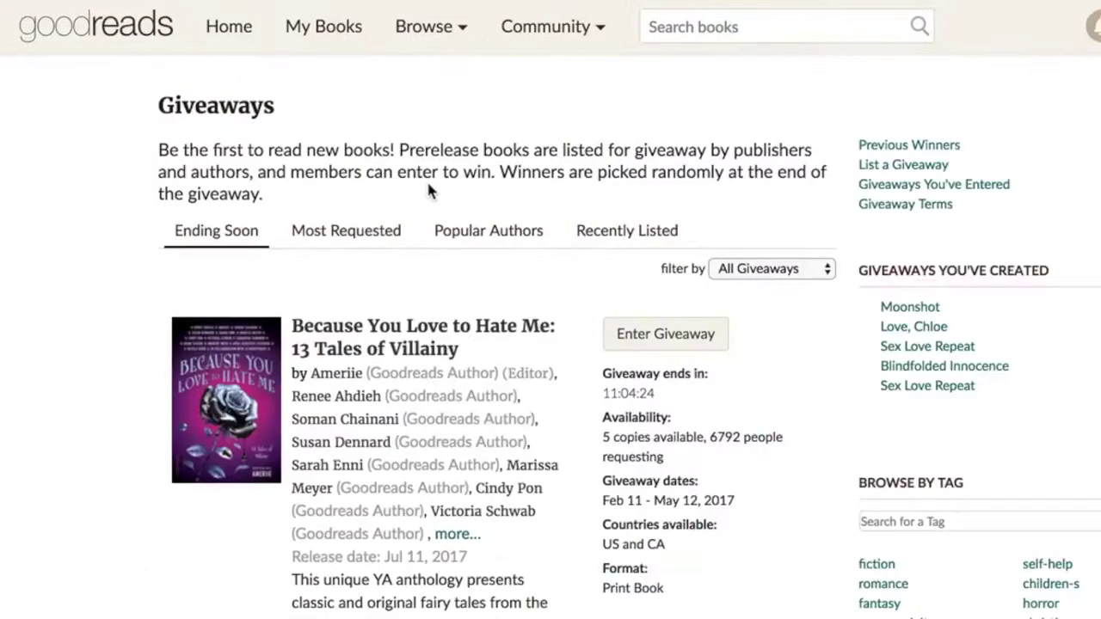
# - Start listing a new giveaway and look over the details form
pyautogui.click(891, 167)
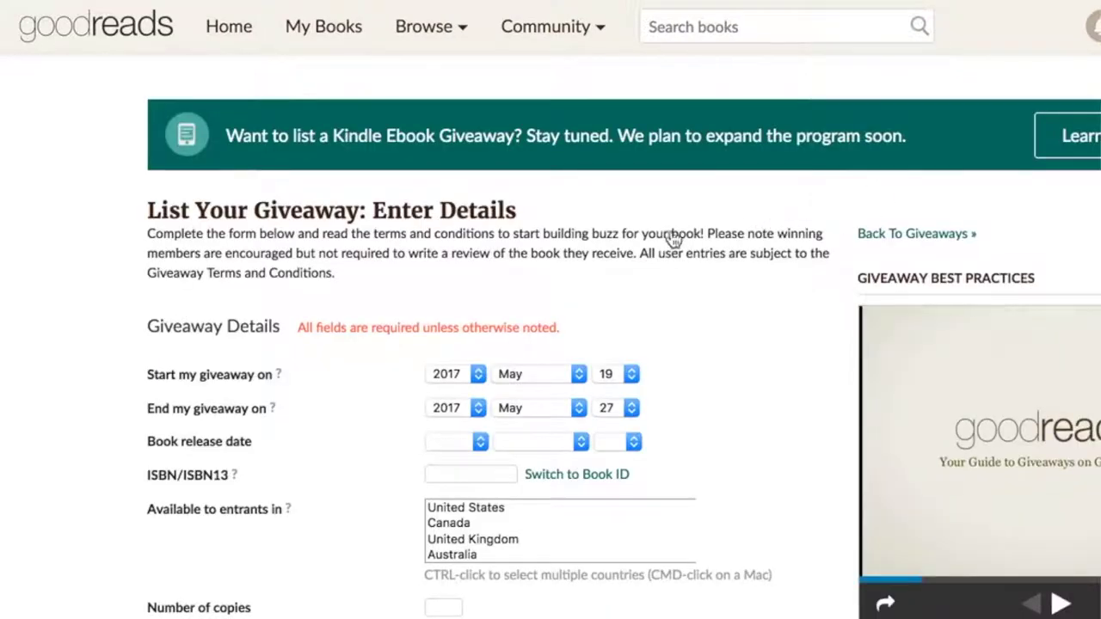
pyautogui.scroll(-3, 736, 564)
pyautogui.scroll(-10, 551, 344)
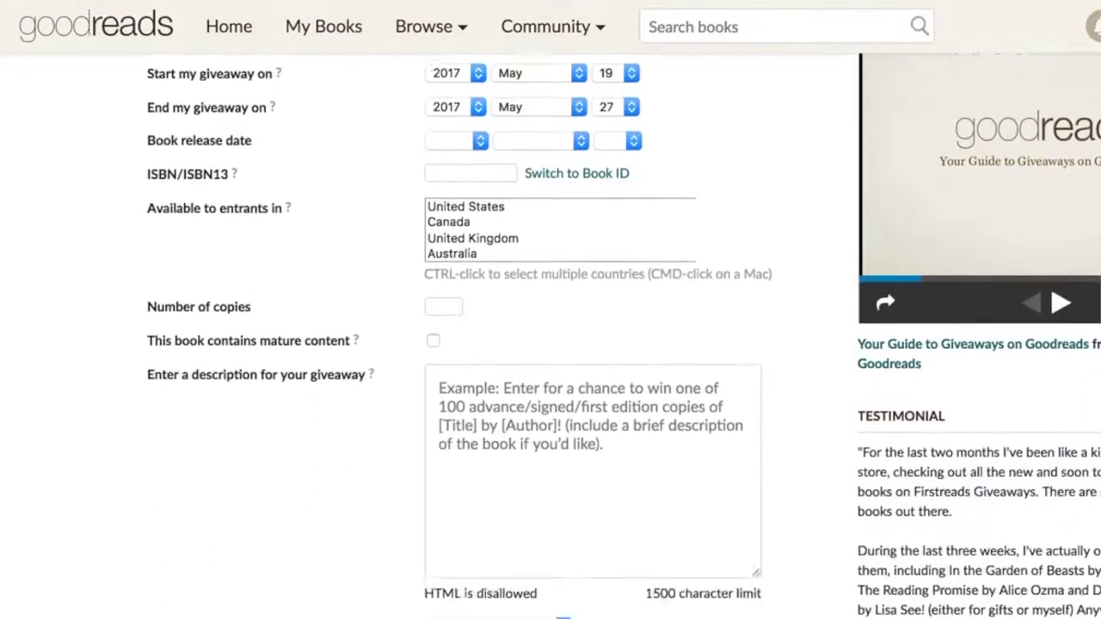
pyautogui.scroll(-3, 551, 344)
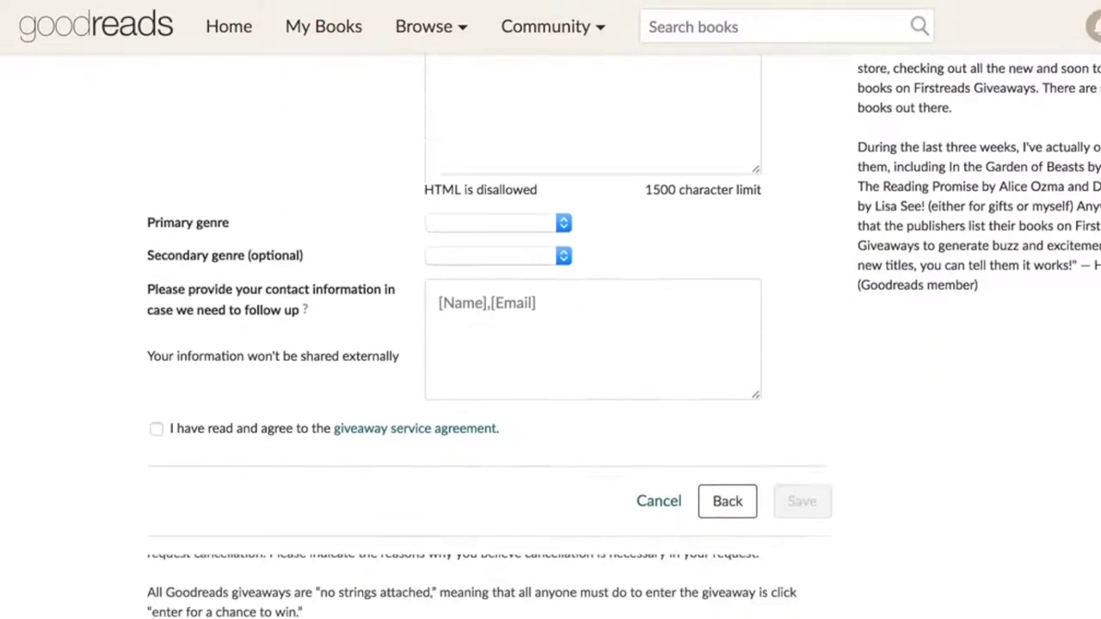
pyautogui.scroll(8, 551, 344)
pyautogui.scroll(5, 593, 506)
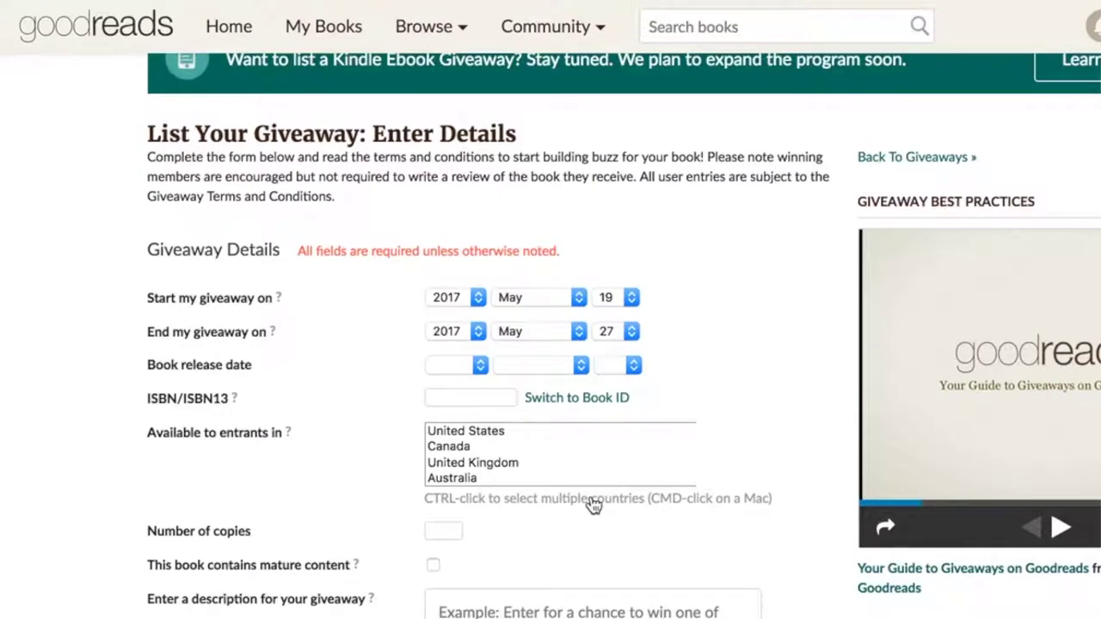
# - Switch the giveaway's book identifier from ISBN to Book ID and select that field
pyautogui.click(490, 401)
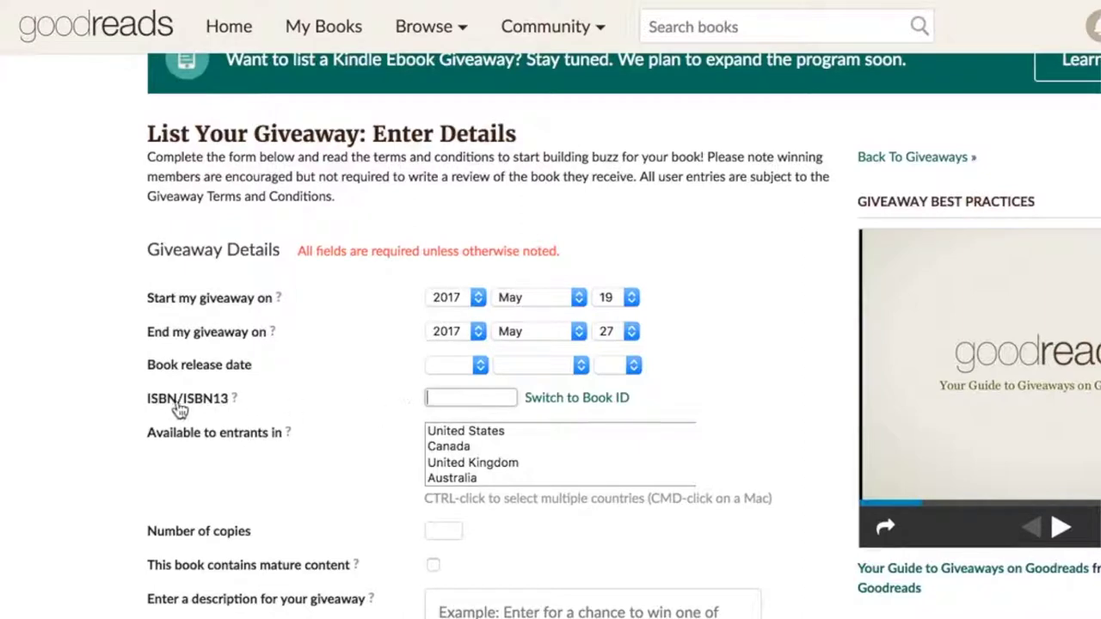
pyautogui.click(630, 401)
pyautogui.click(485, 474)
pyautogui.scroll(-4, 746, 531)
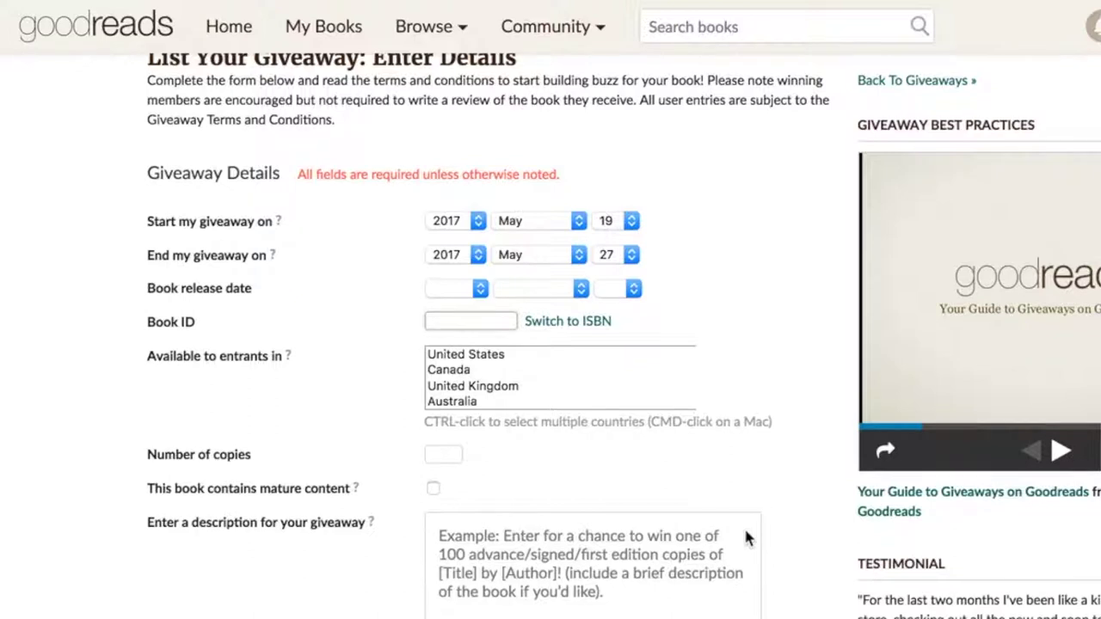
pyautogui.scroll(-1, 746, 533)
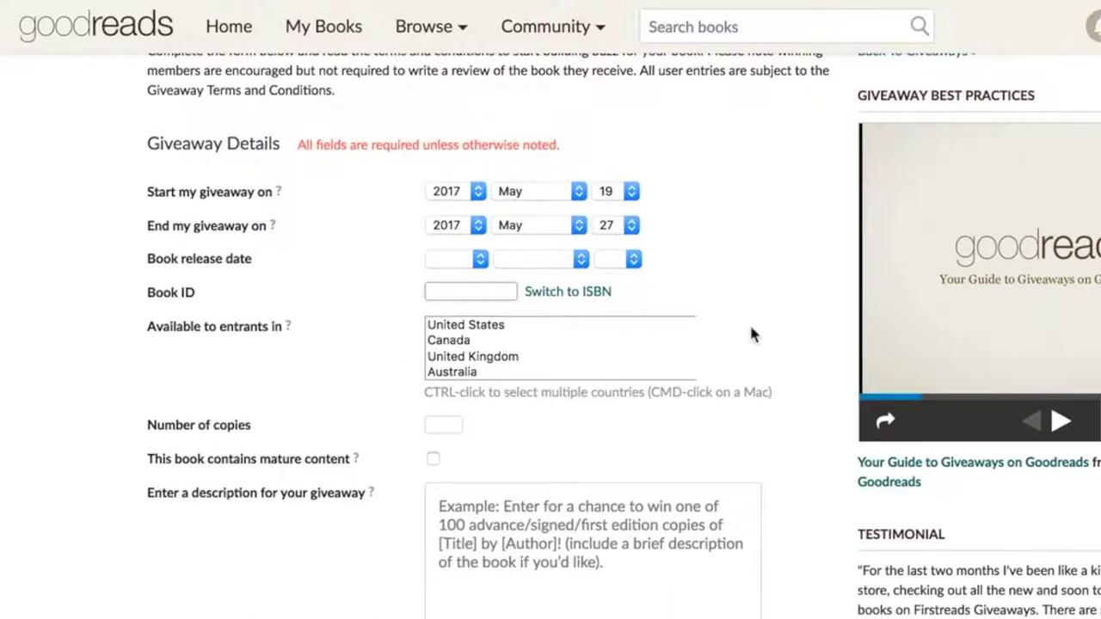
pyautogui.scroll(5, 750, 327)
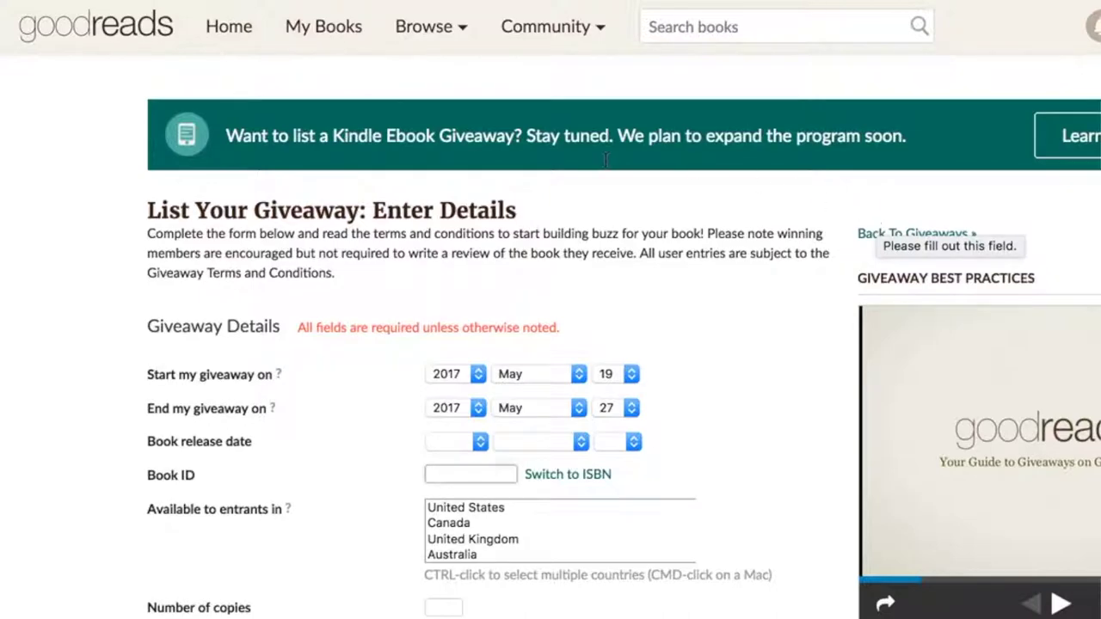
pyautogui.click(625, 411)
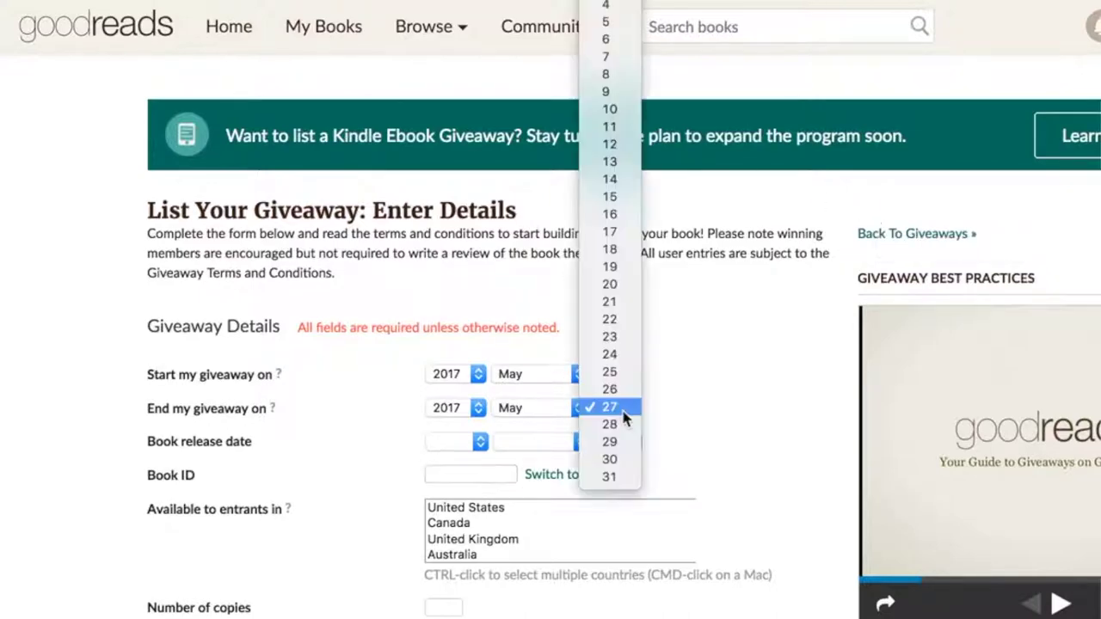
pyautogui.click(622, 285)
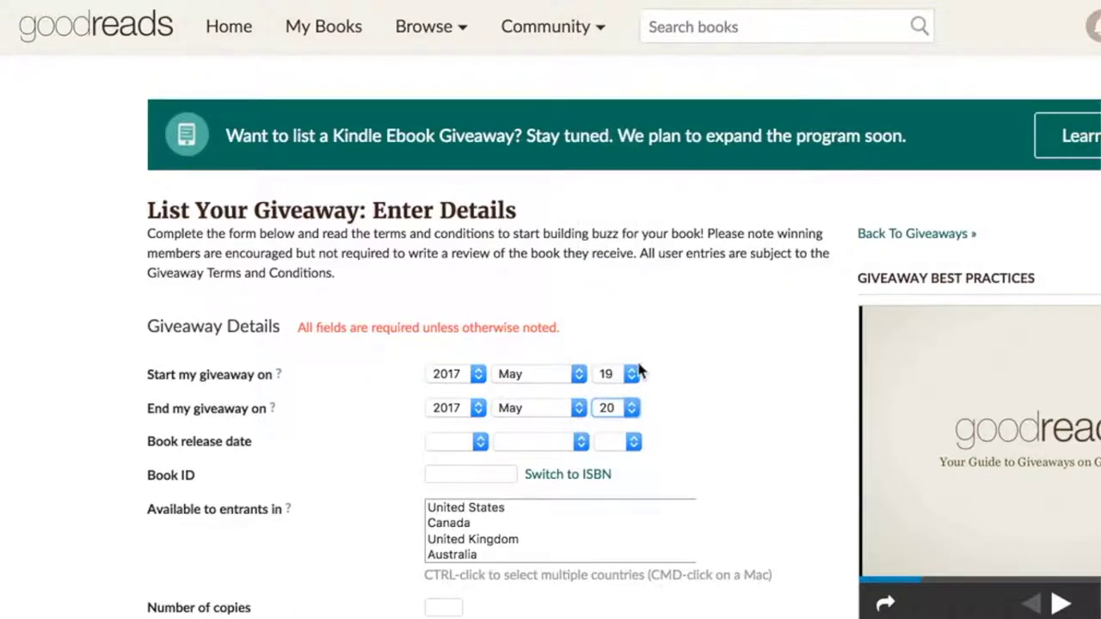
pyautogui.click(629, 408)
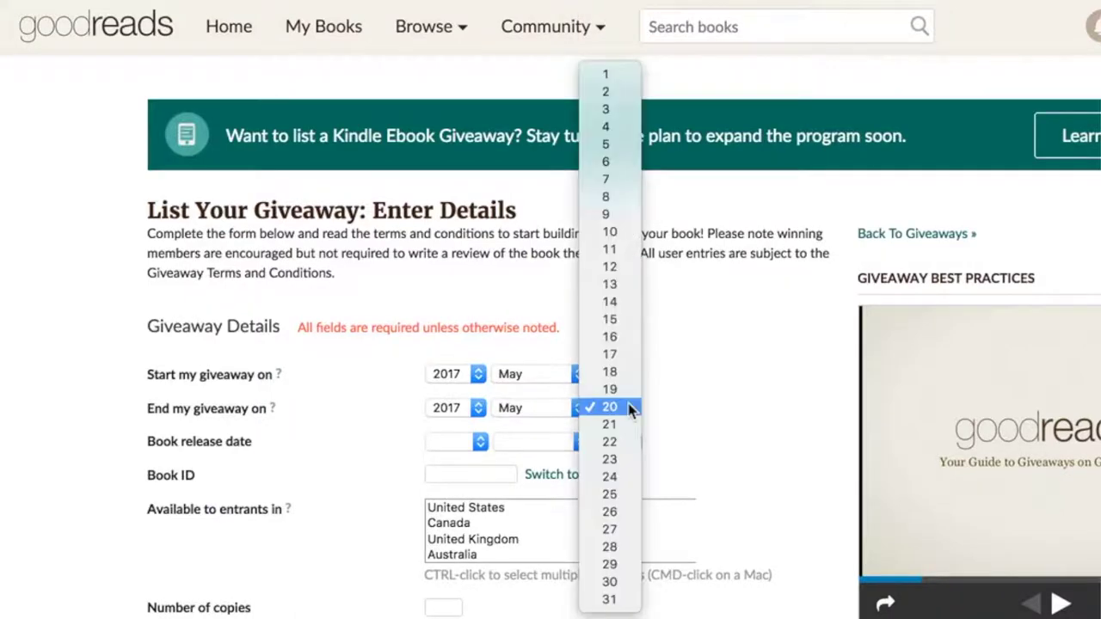
pyautogui.click(626, 463)
pyautogui.scroll(-5, 711, 602)
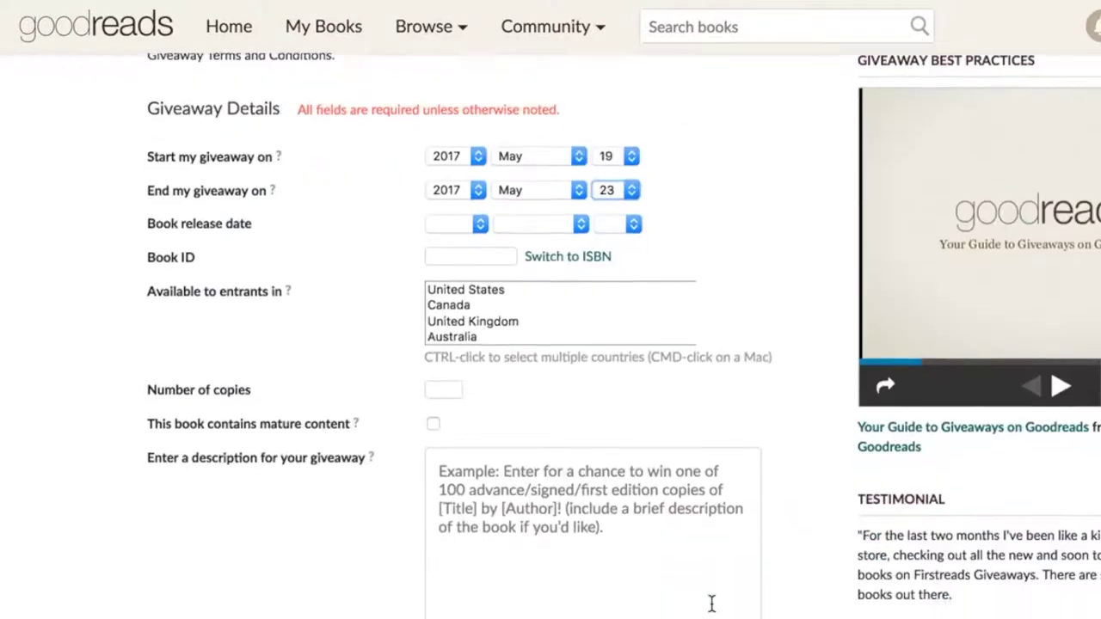
pyautogui.scroll(5, 711, 602)
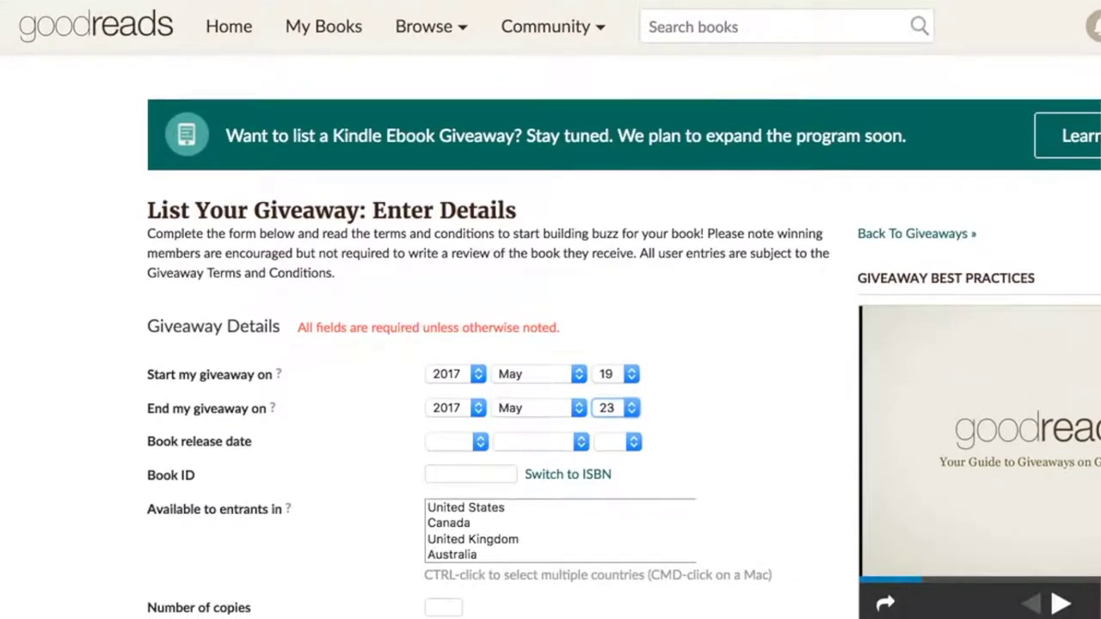
pyautogui.scroll(-1, 550, 344)
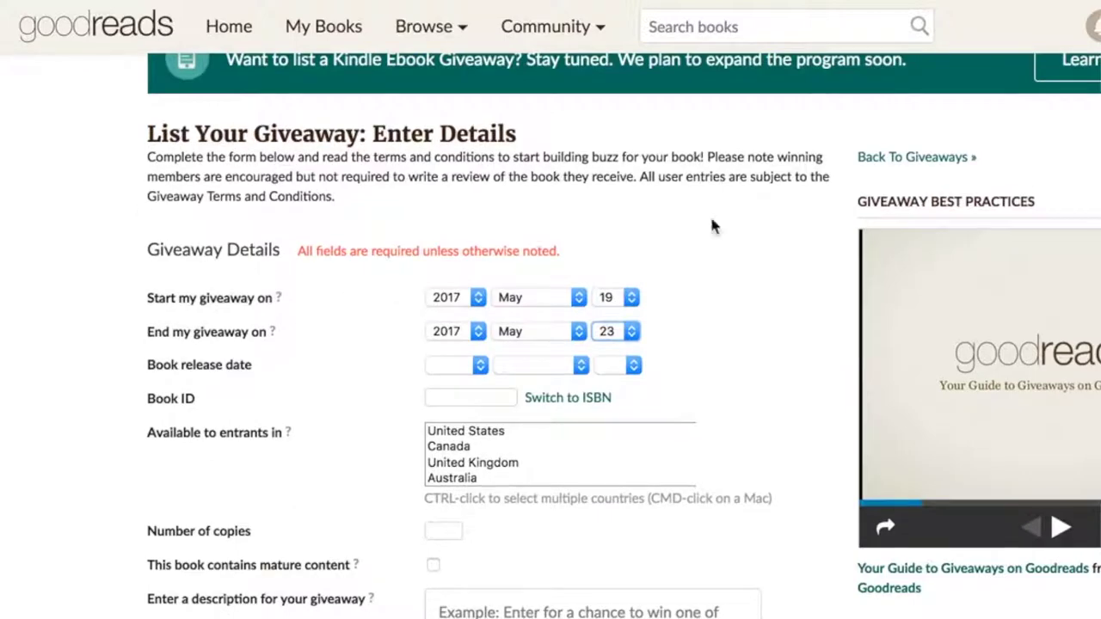
pyautogui.click(935, 164)
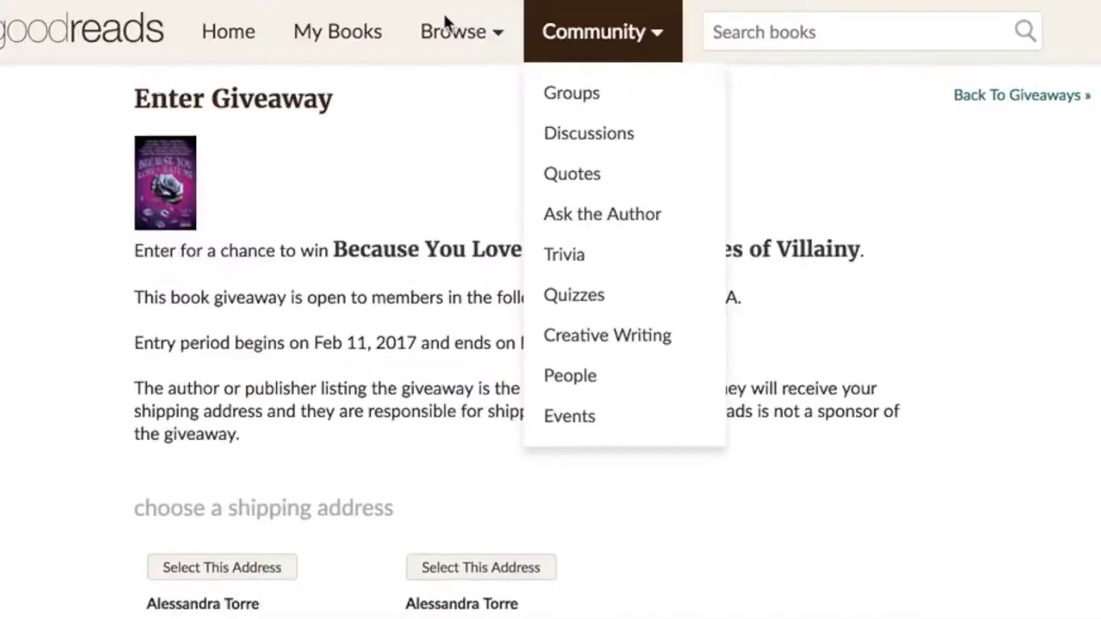
# - Open the Goodreads Browse menu
pyautogui.click(451, 24)
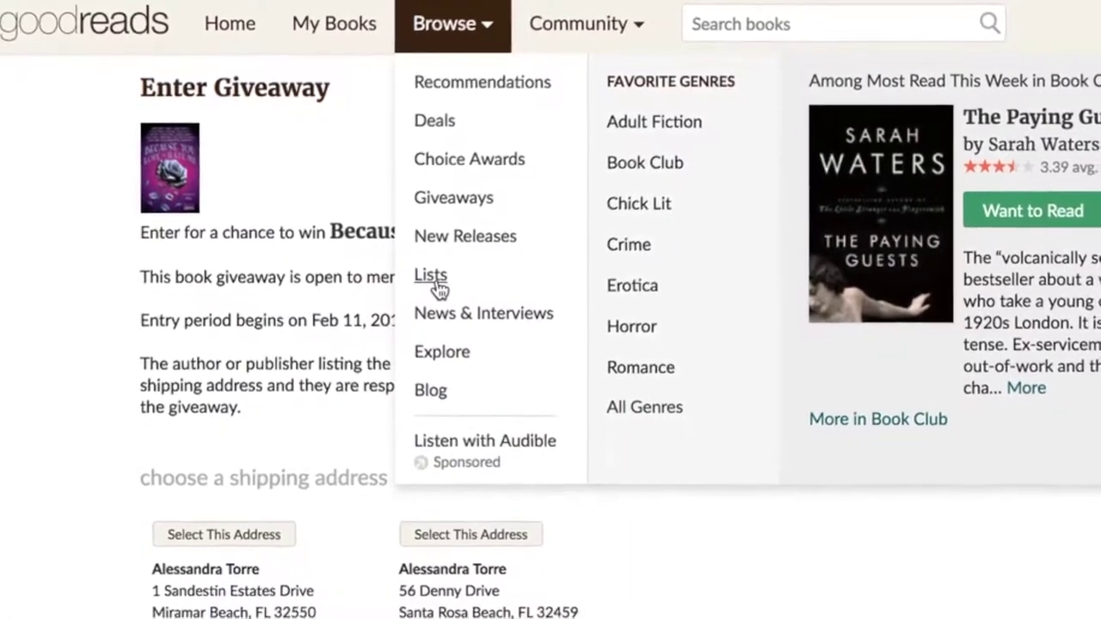
# - Search Listopia for 'paranormal romance' lists
pyautogui.click(437, 289)
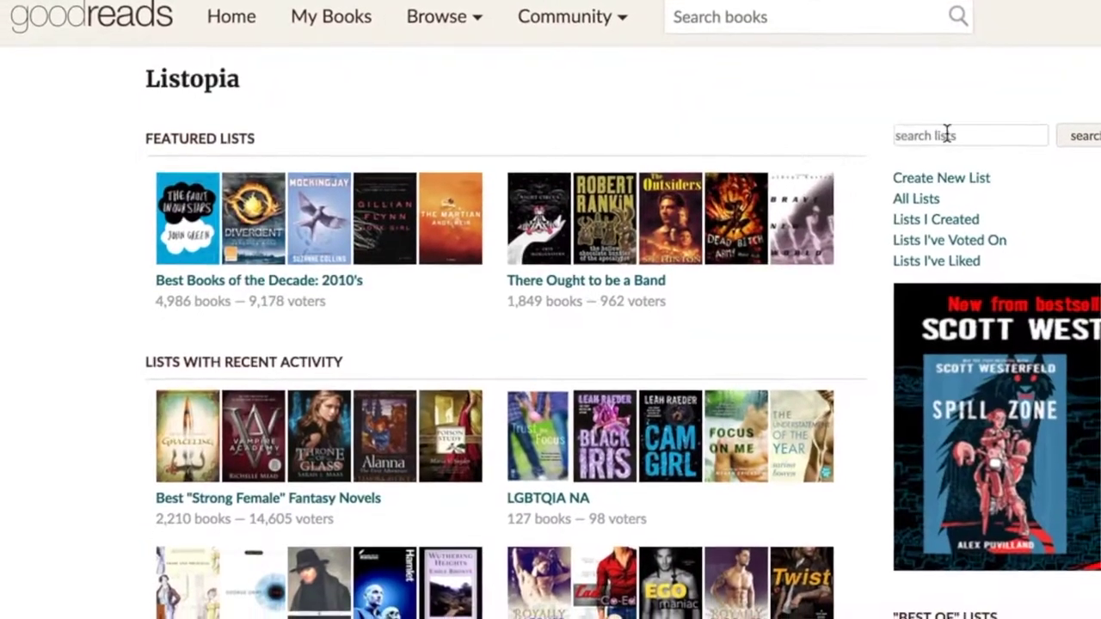
pyautogui.click(946, 142)
pyautogui.write('paran')
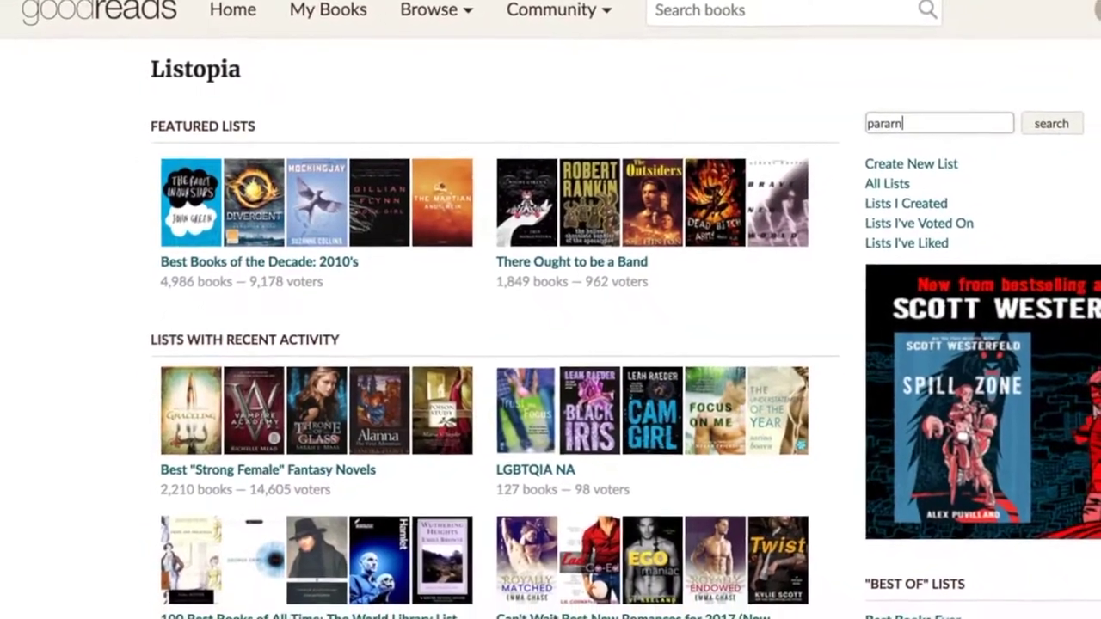
pyautogui.write('ormal romance')
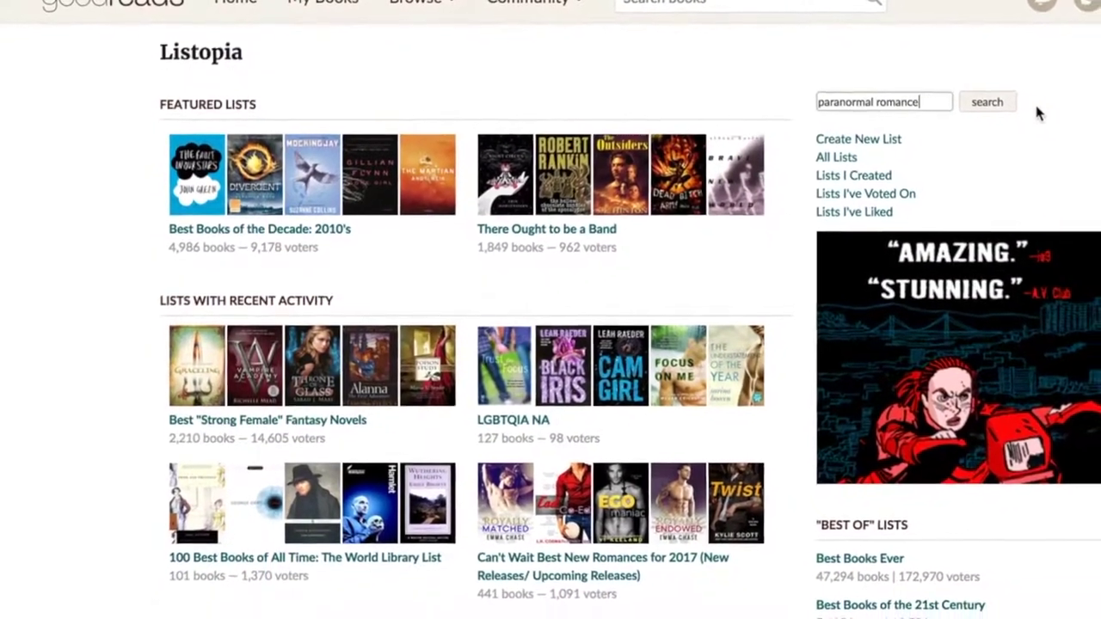
pyautogui.click(1007, 104)
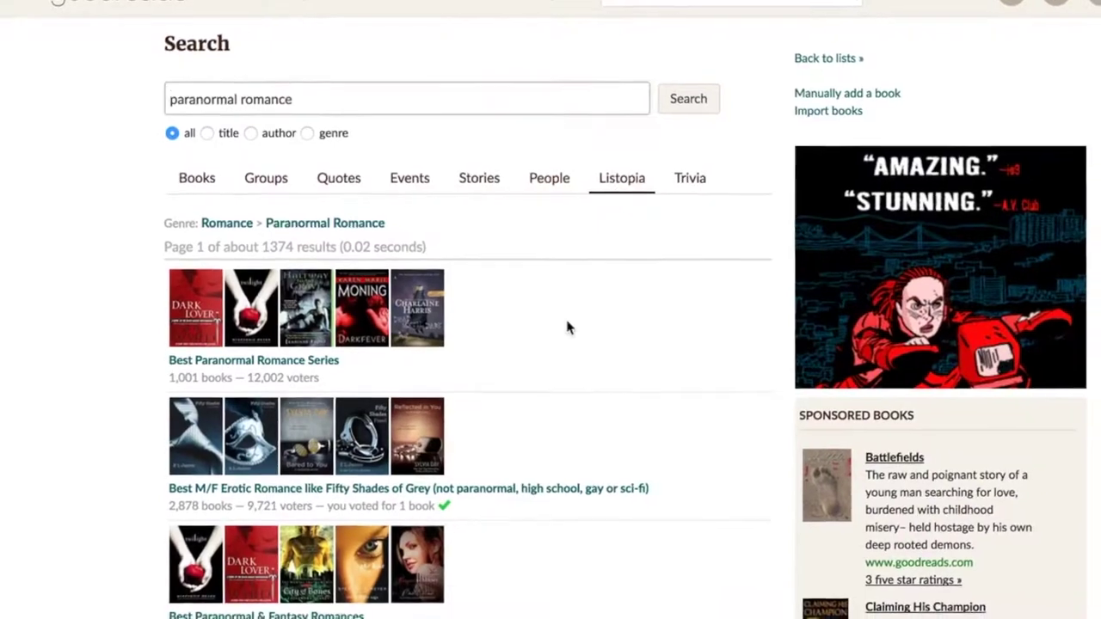
pyautogui.scroll(-1, 568, 327)
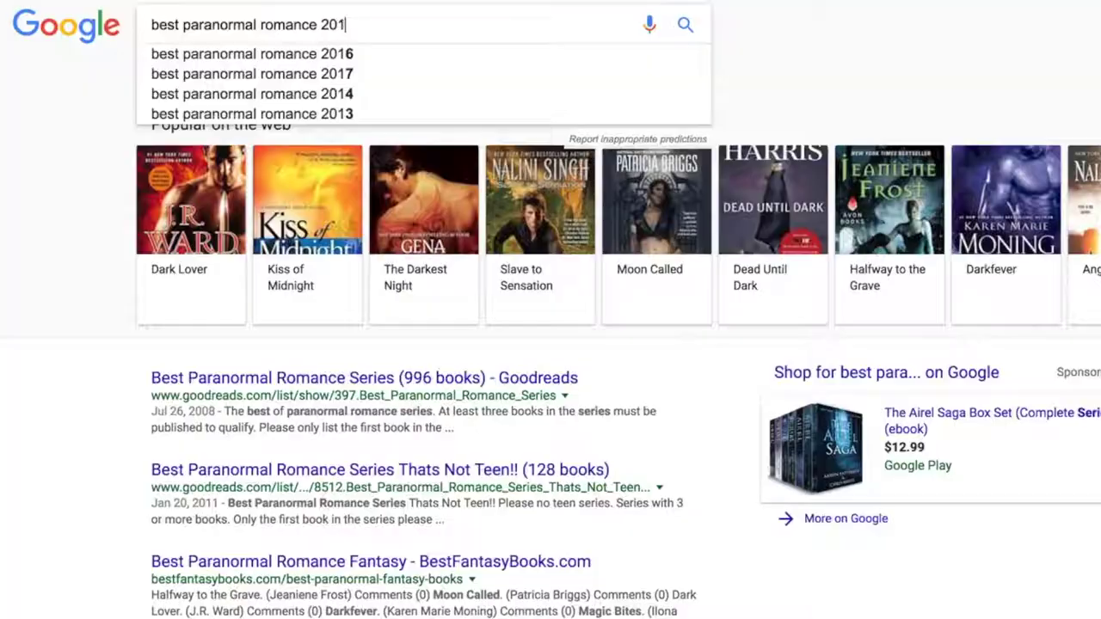
# - Search Google for 'best paranormal romance 2017' and open the Goodreads Best New Paranormal Books 2016/2017 list
pyautogui.write('7')
pyautogui.press('Return')
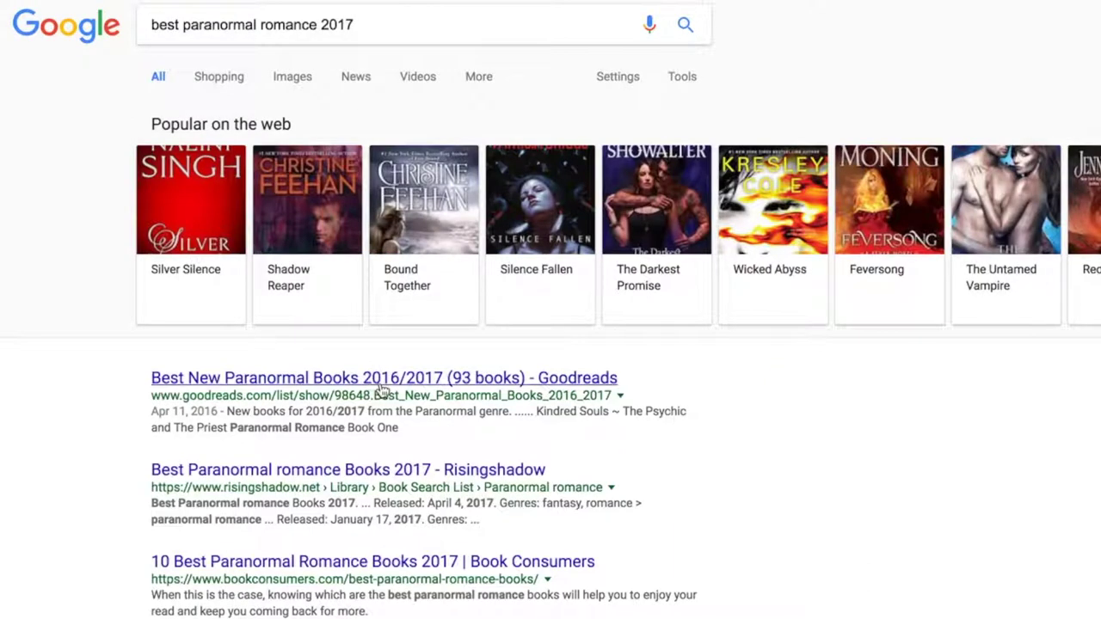
pyautogui.click(593, 385)
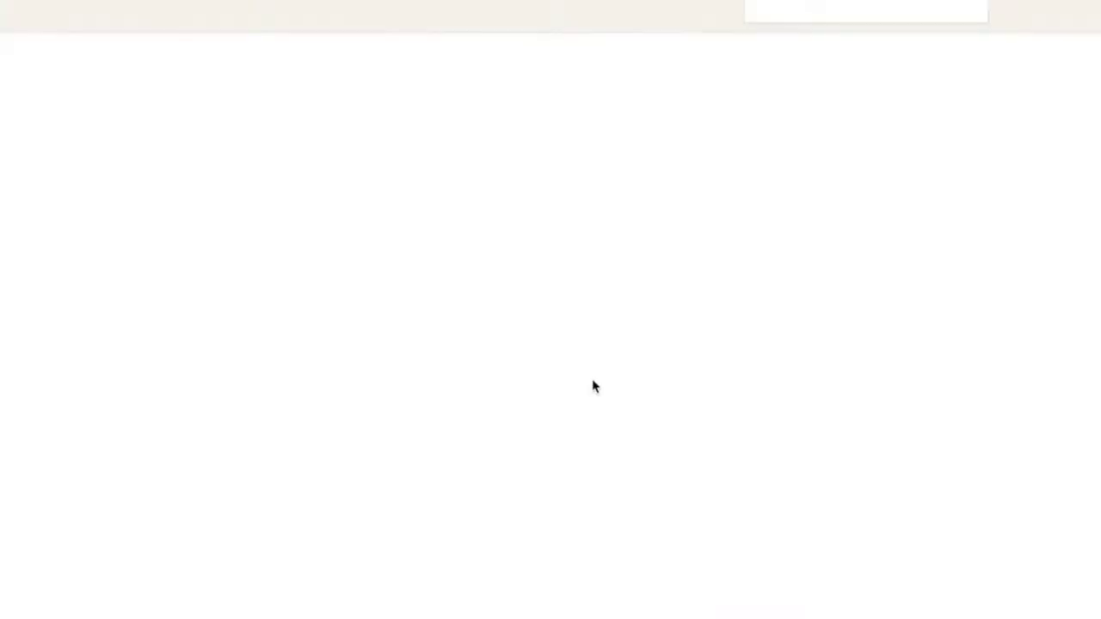
# - Show the Best New Paranormal Books 2016/2017 list's Add Books view and focus the search-my-books field
pyautogui.scroll(-3, 494, 465)
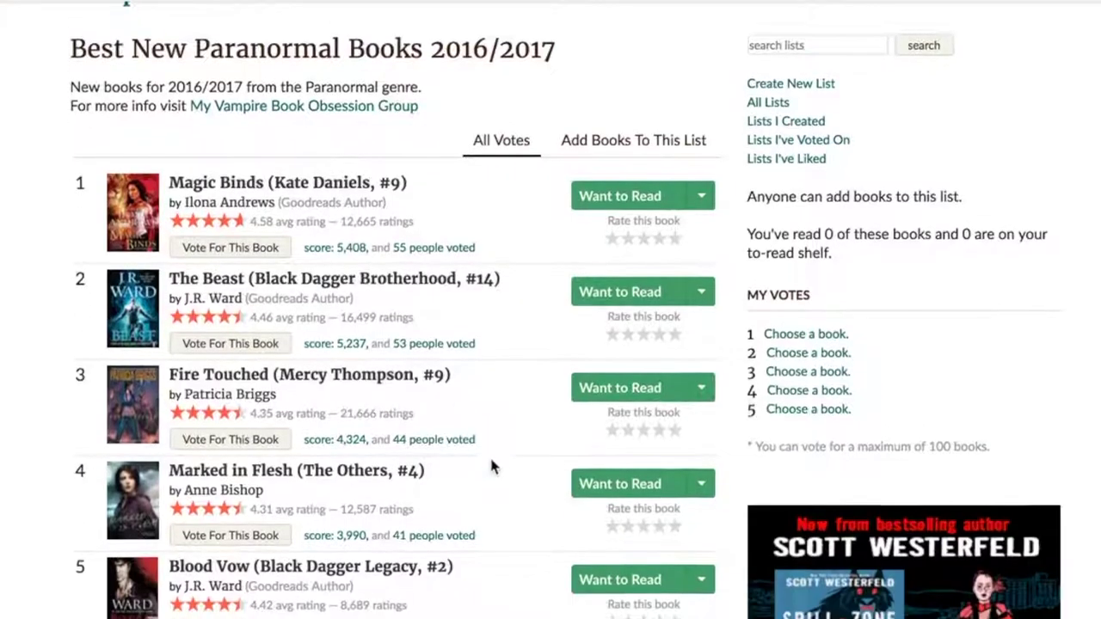
pyautogui.scroll(2, 491, 462)
pyautogui.scroll(1, 493, 467)
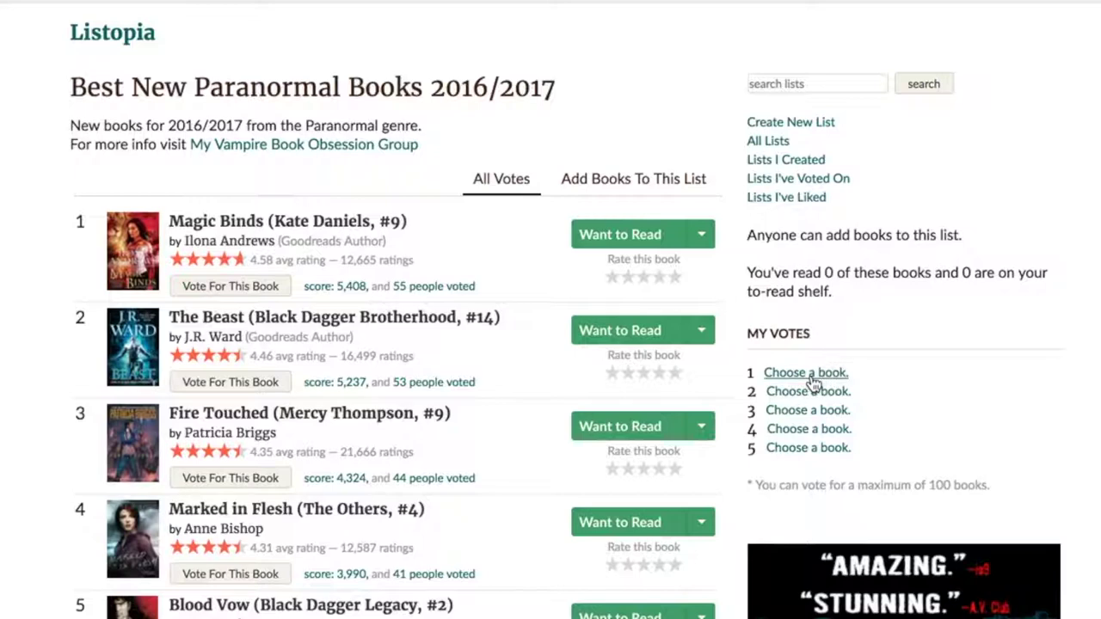
pyautogui.click(652, 191)
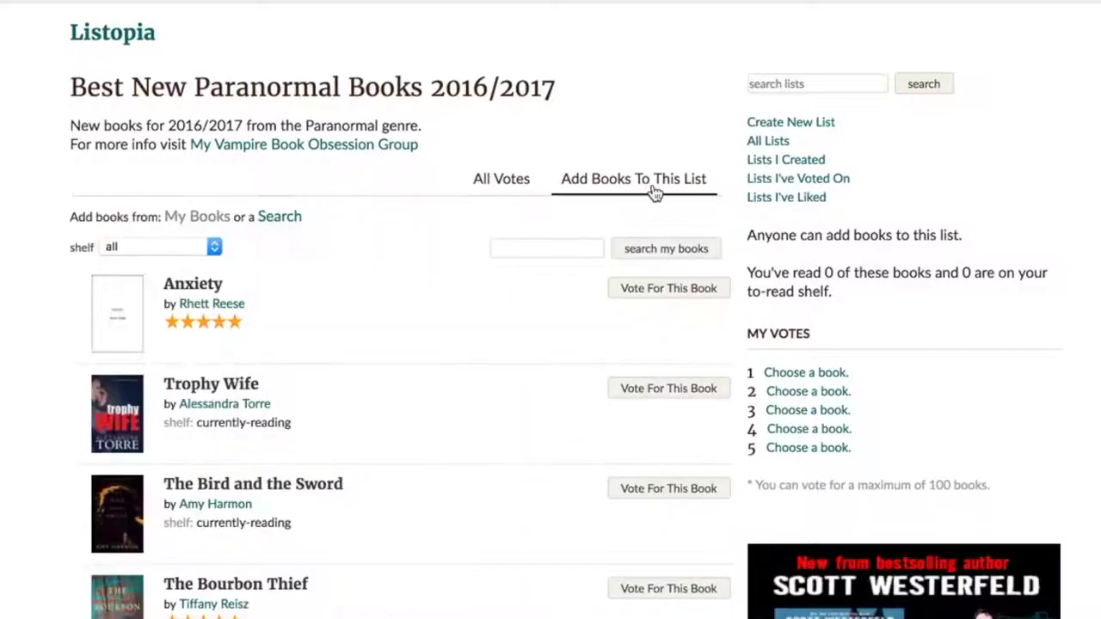
pyautogui.click(548, 246)
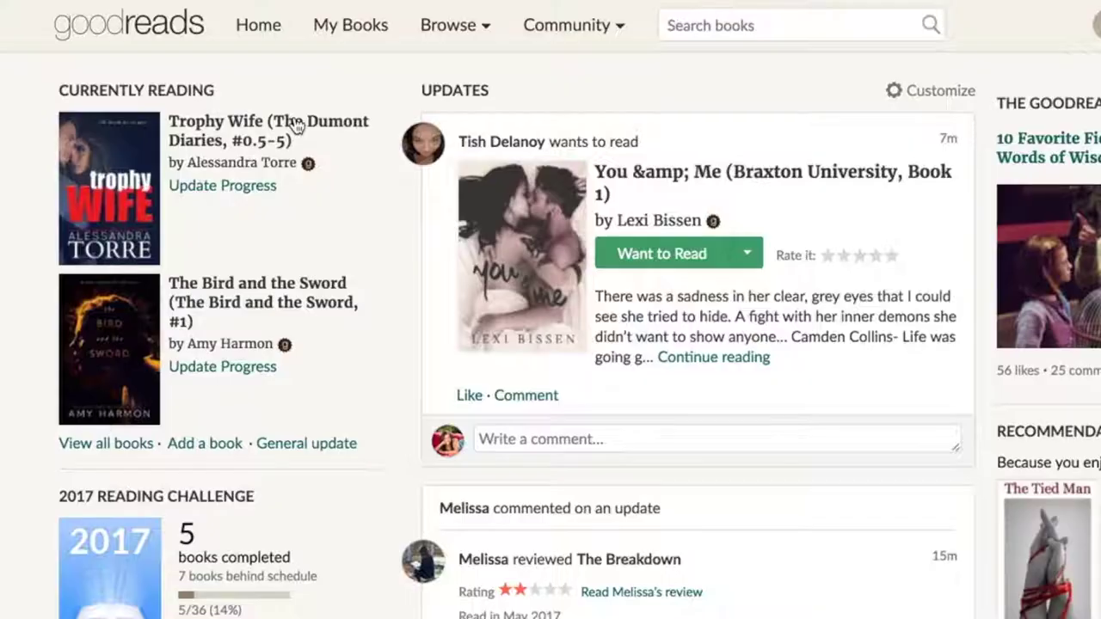
# - Create a new event named 'The Ghostwriter Release Day', type Other, RSVP deadline day 31
pyautogui.click(585, 31)
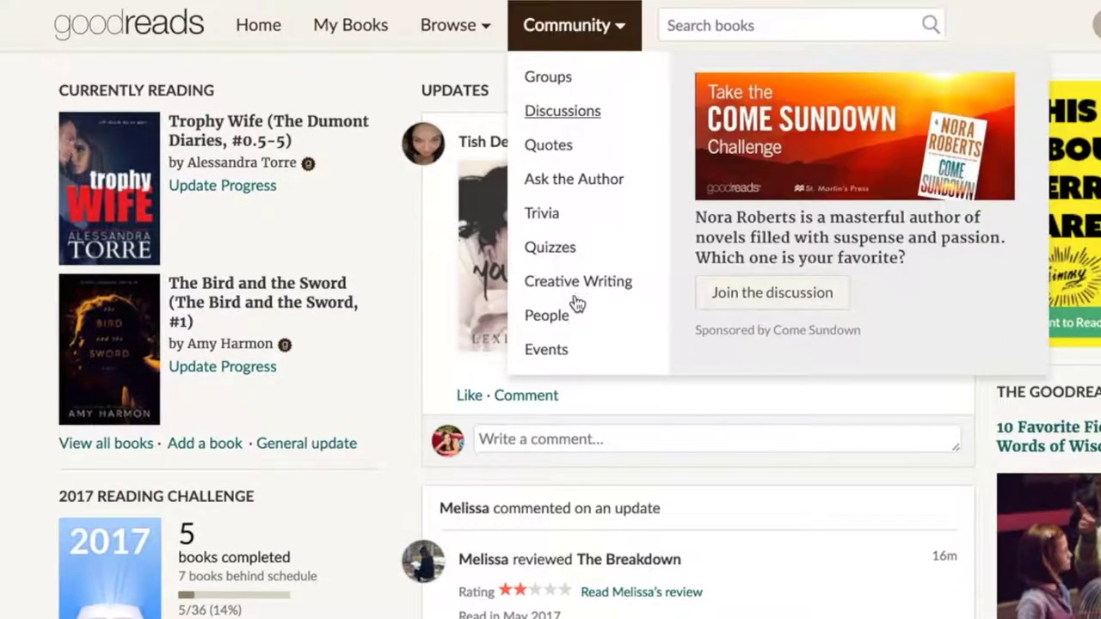
pyautogui.click(549, 351)
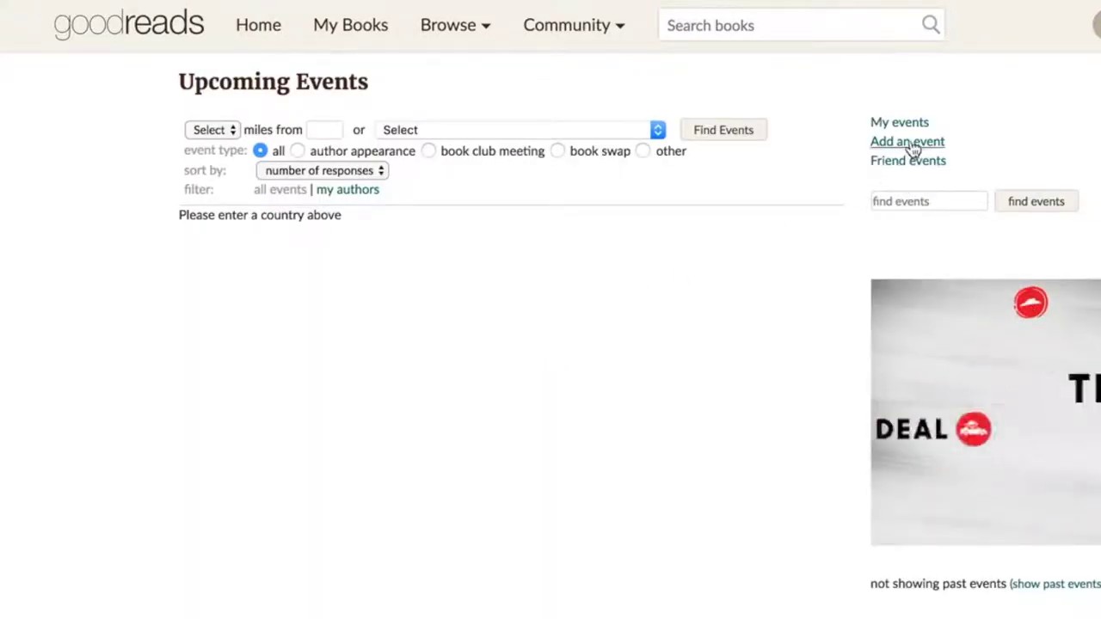
pyautogui.click(912, 144)
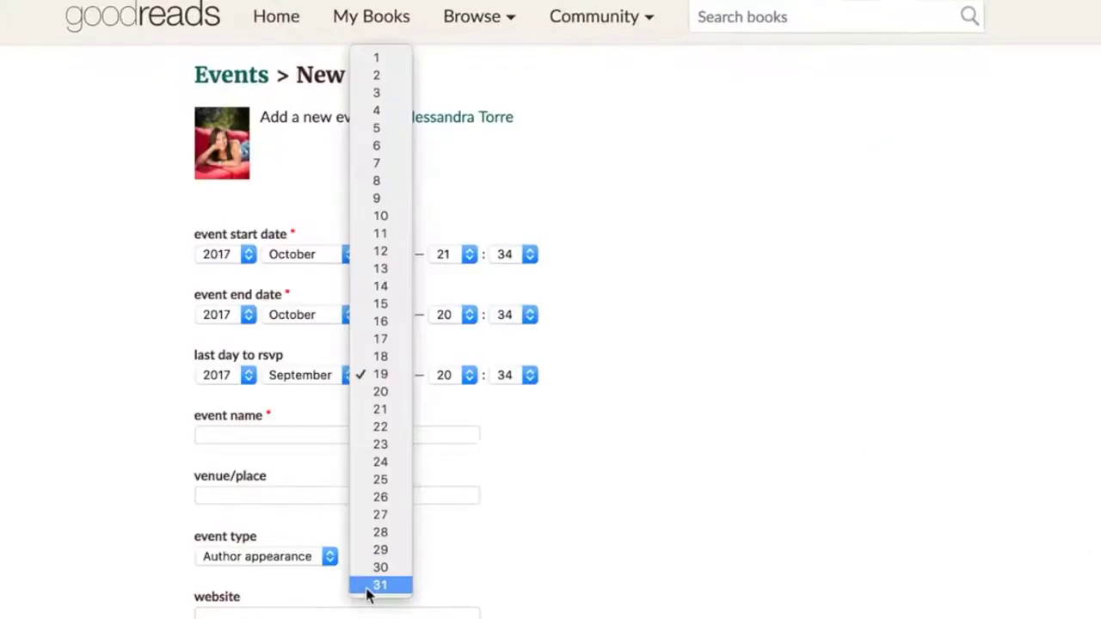
pyautogui.click(378, 585)
pyautogui.click(369, 437)
pyautogui.write('The Ghostwriter Release Party')
pyautogui.doubleClick(340, 435)
pyautogui.write('Day')
pyautogui.click(310, 561)
pyautogui.click(301, 607)
pyautogui.scroll(-5, 445, 597)
# - Write the October 15th release description with placeholder lines and party invitation, and set a 1-day-before reminder
pyautogui.click(445, 590)
pyautogui.write('The Ghostwriter releases on October 15th!')
pyautogui.press('Return')
pyautogui.press('Return')
pyautogui.write('Insert blurb..')
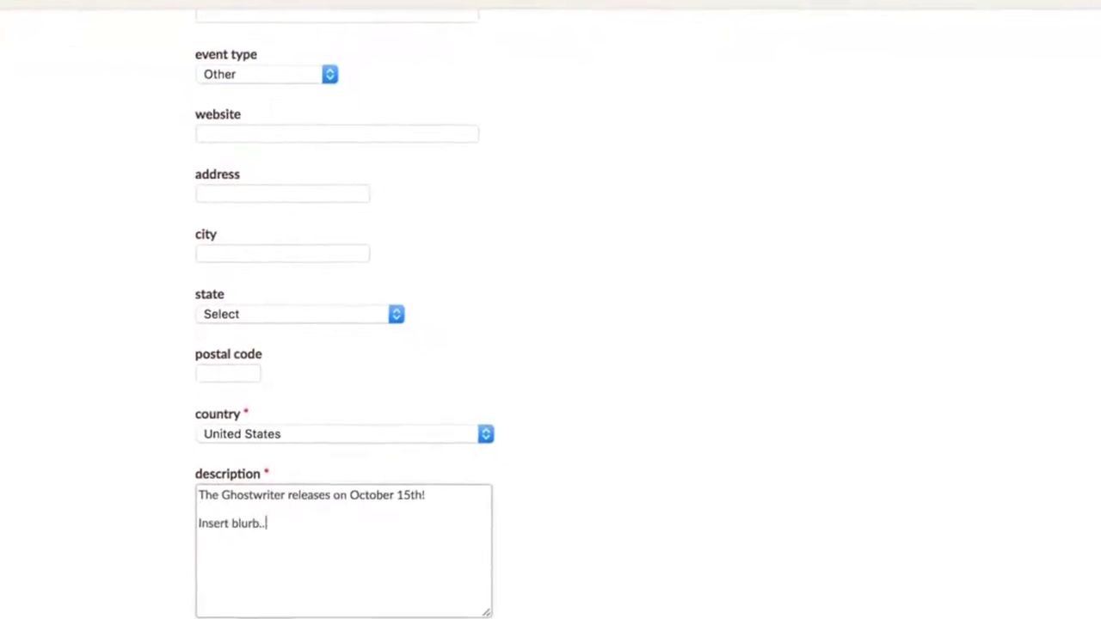
pyautogui.write('.')
pyautogui.press('Return')
pyautogui.press('Return')
pyautogui.write('Insert giveaway details...')
pyautogui.press('Return')
pyautogui.press('Return')
pyautogui.write('Insert preorder links....')
pyautogui.press('Return')
pyautogui.press('Return')
pyautogui.write('Insert teasers....')
pyautogui.press('Return')
pyautogui.press('Return')
pyautogui.write('Join the party! I will be posting giveaways all day! RSVP to be included in the fun!')
pyautogui.press('Tab')
pyautogui.press('Down')
# - Save the release day event with e-mails on guest replies, then go to Advertise With Us
pyautogui.click(219, 572)
pyautogui.click(229, 611)
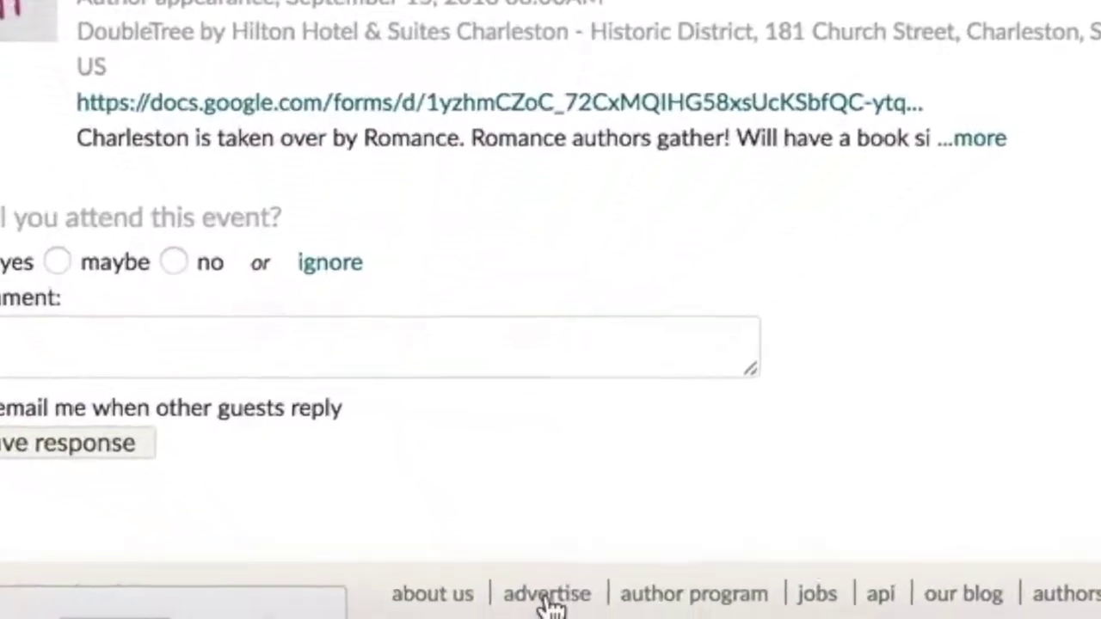
pyautogui.click(547, 595)
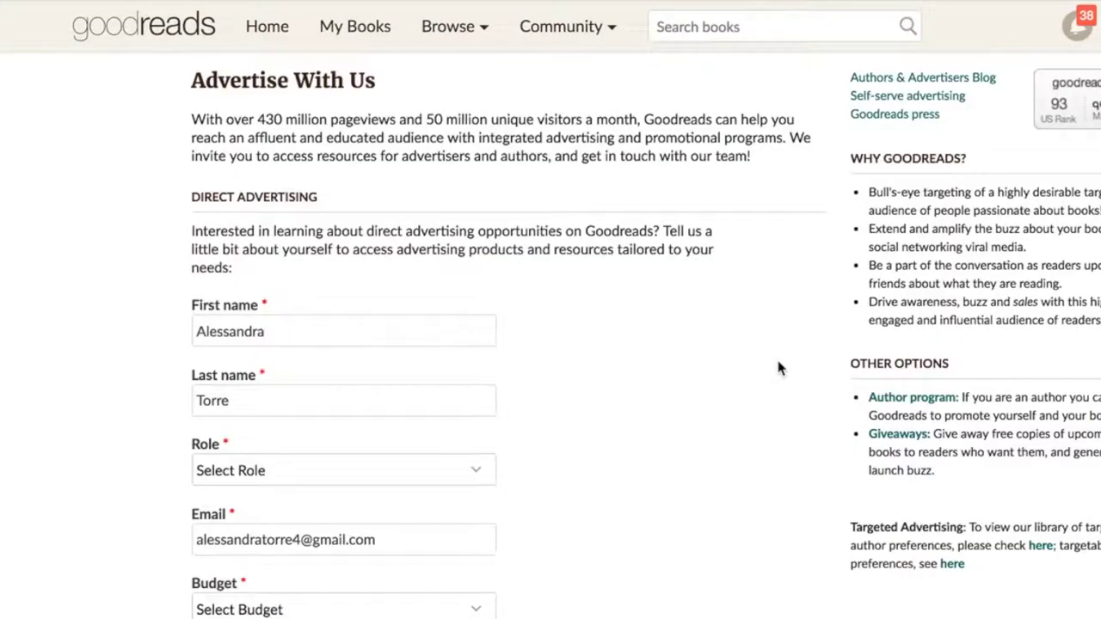
# - Go to the self-serve advertising dashboard and start creating a new ad
pyautogui.click(920, 100)
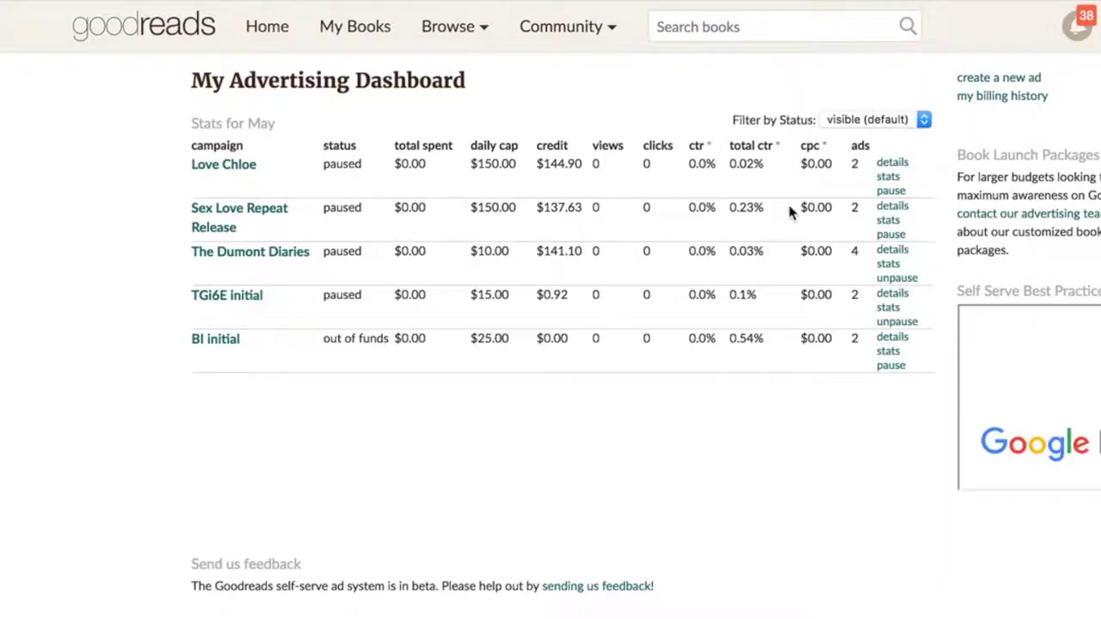
pyautogui.click(998, 79)
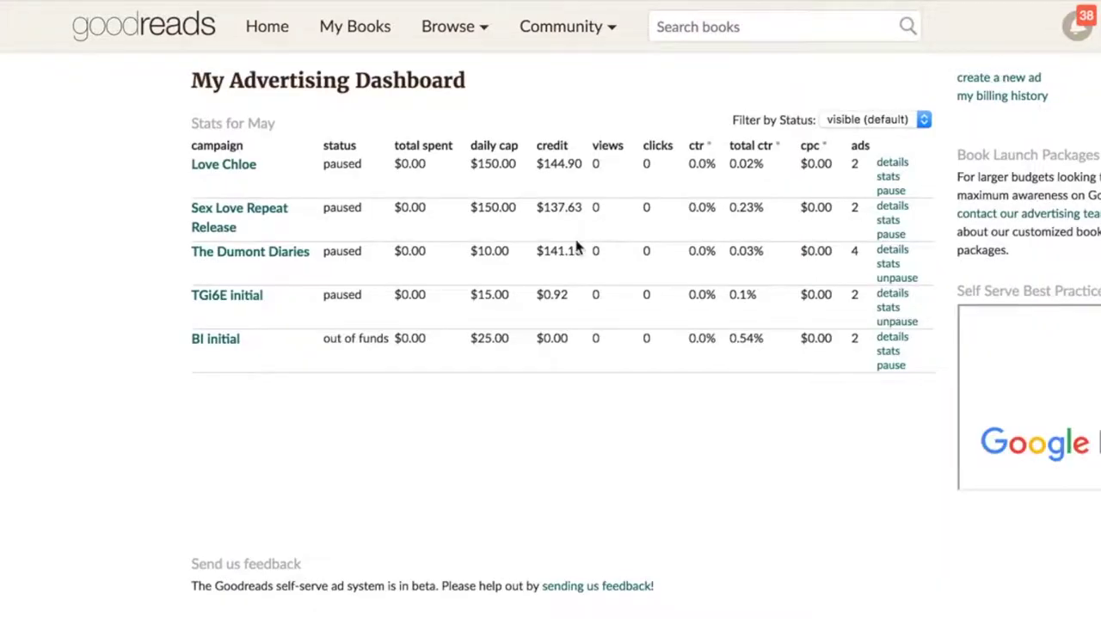